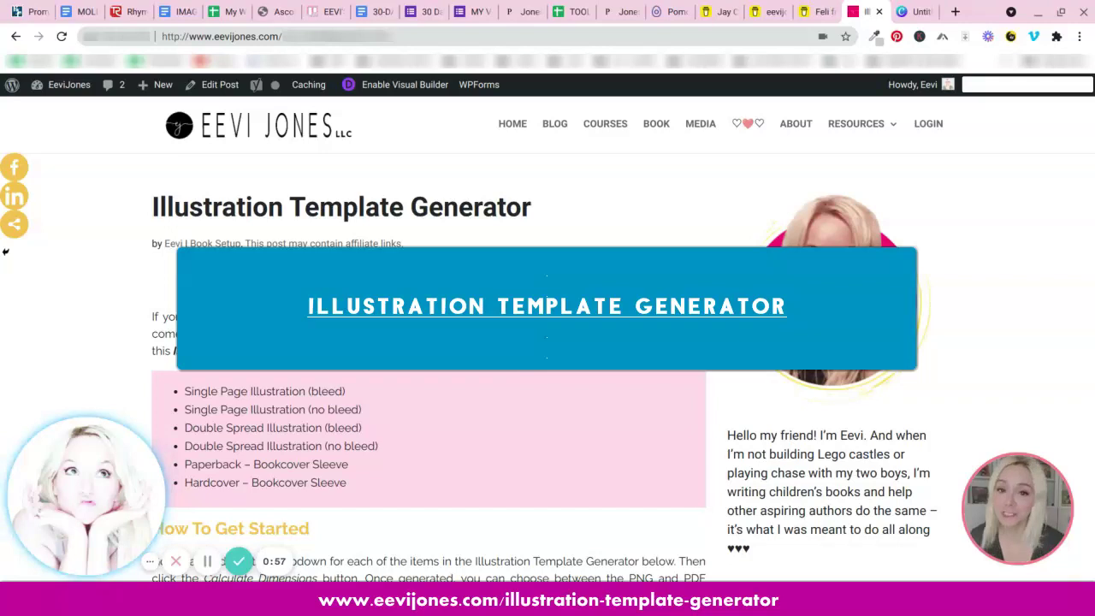
# Look over the book information form of the Illustration Template Generator, from Image Type through Template Format.
pyautogui.scroll(-5, 427, 385)
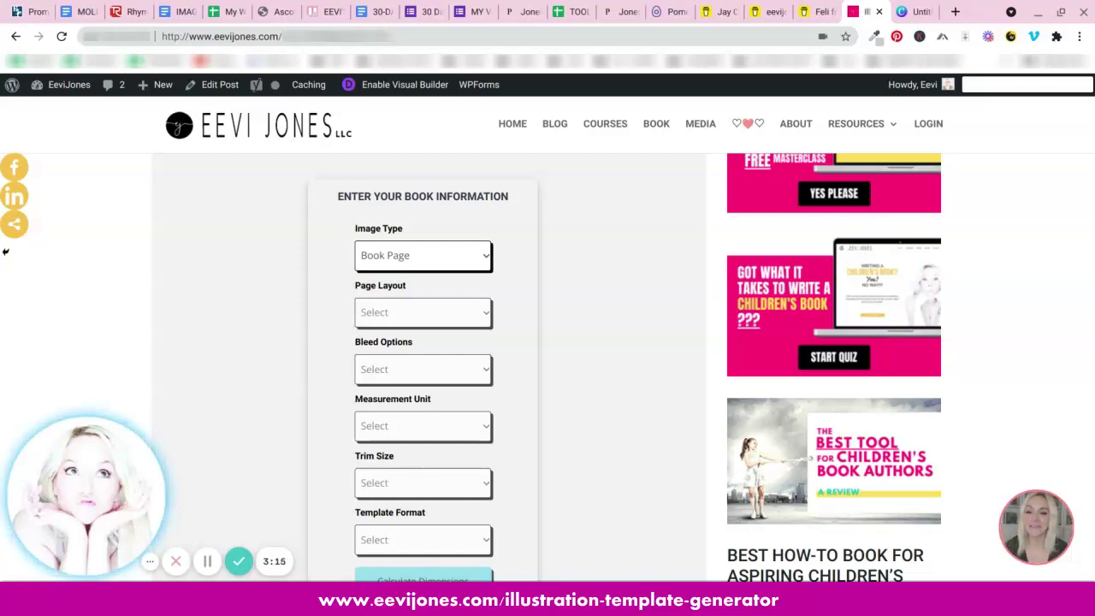
pyautogui.scroll(-1, 5, 252)
pyautogui.scroll(2, 5, 252)
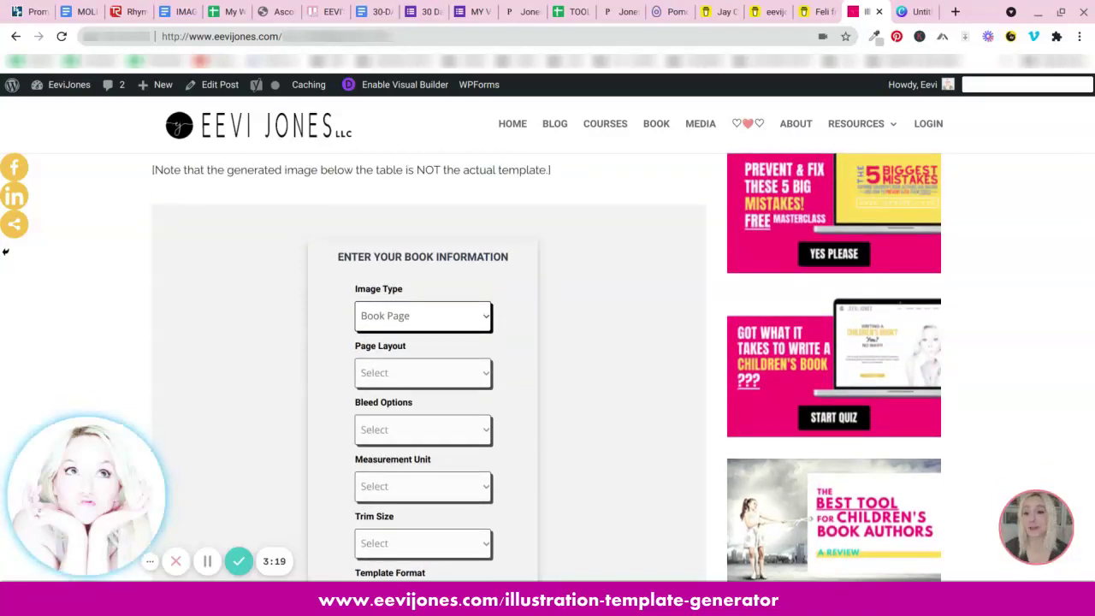
pyautogui.scroll(-2, 6, 252)
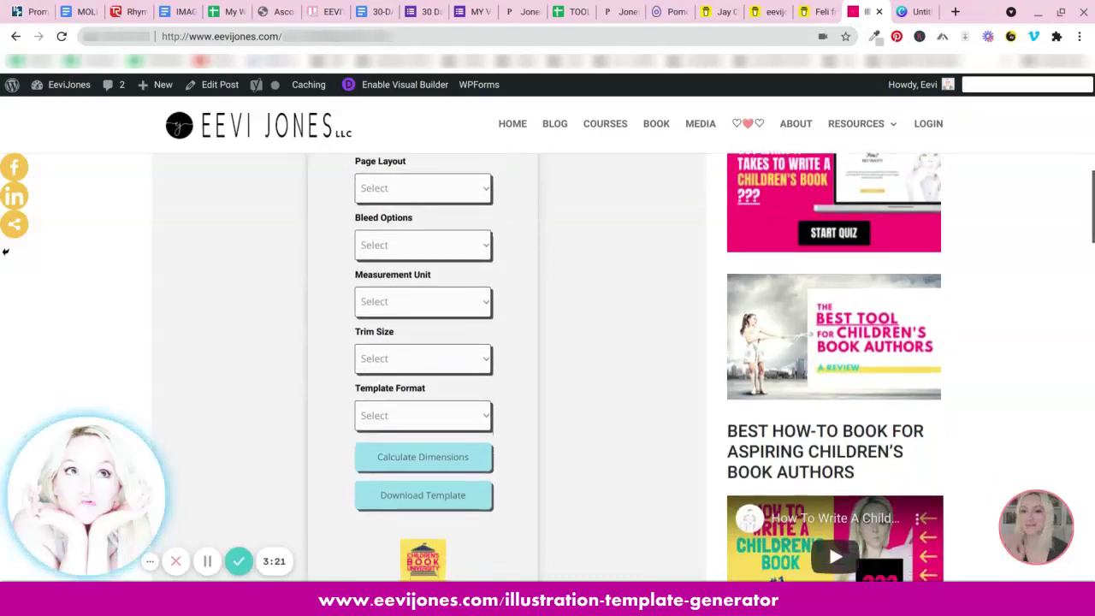
pyautogui.scroll(2, 5, 251)
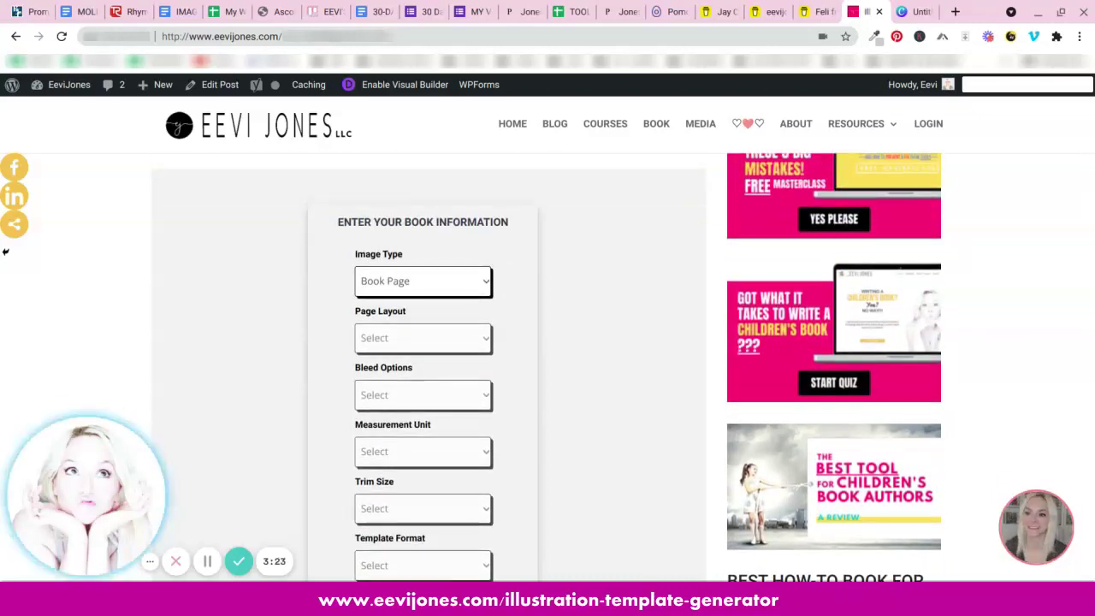
pyautogui.scroll(-3, 5, 252)
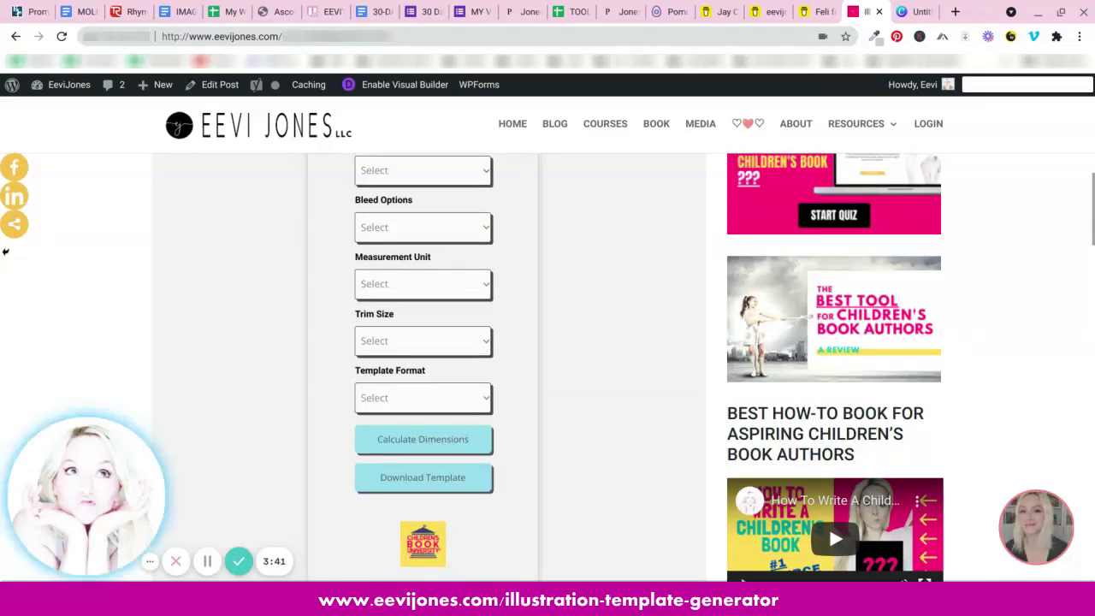
pyautogui.scroll(2, 5, 251)
pyautogui.scroll(2, 412, 336)
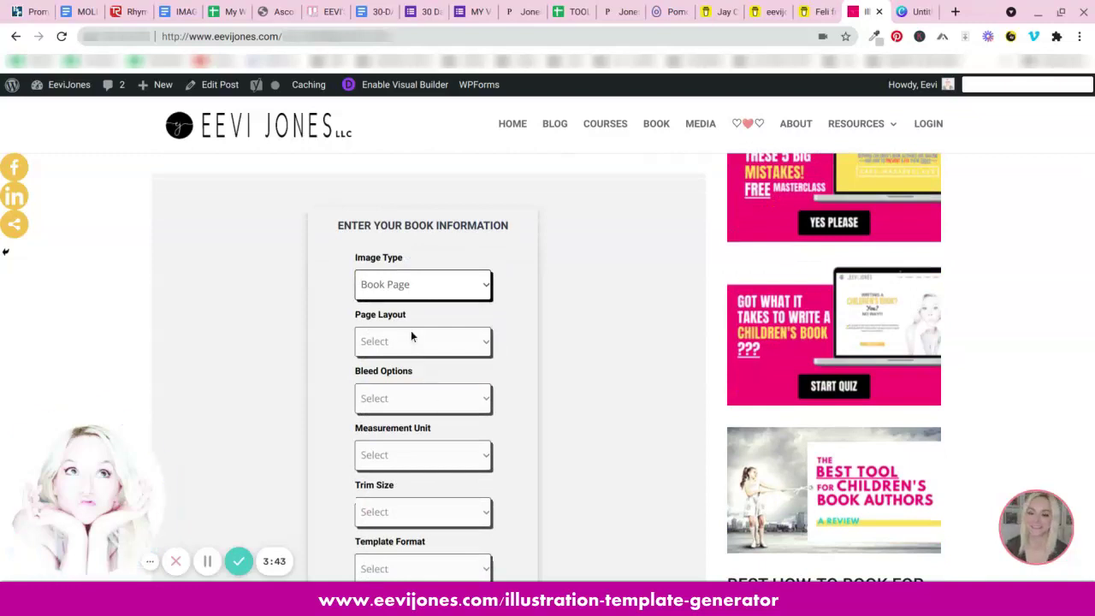
# Set the image type to Book Page and the page layout to Single Page.
pyautogui.click(398, 285)
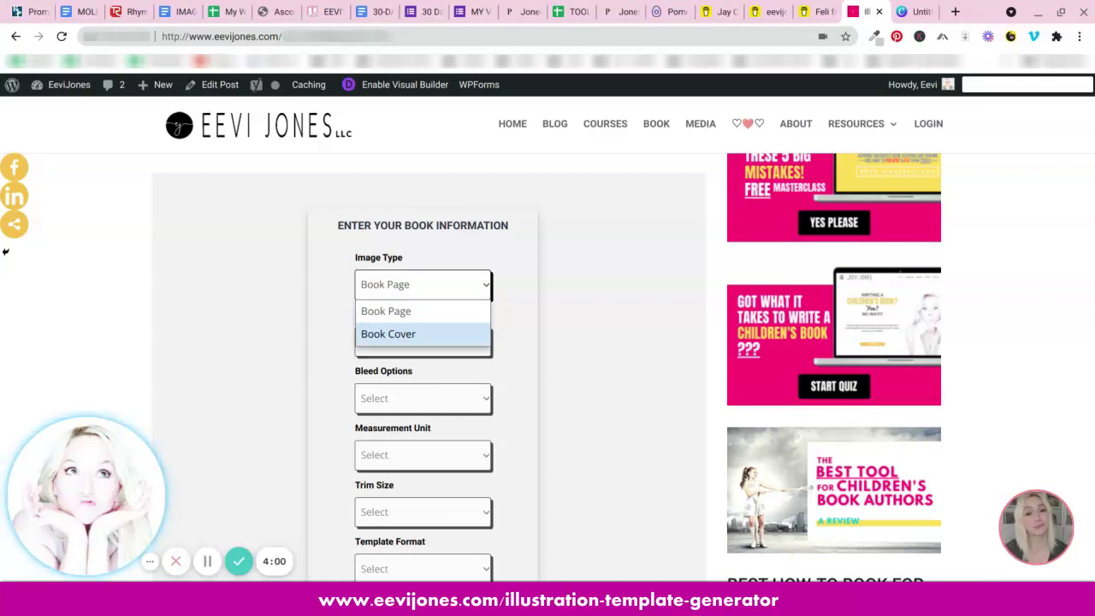
pyautogui.click(396, 311)
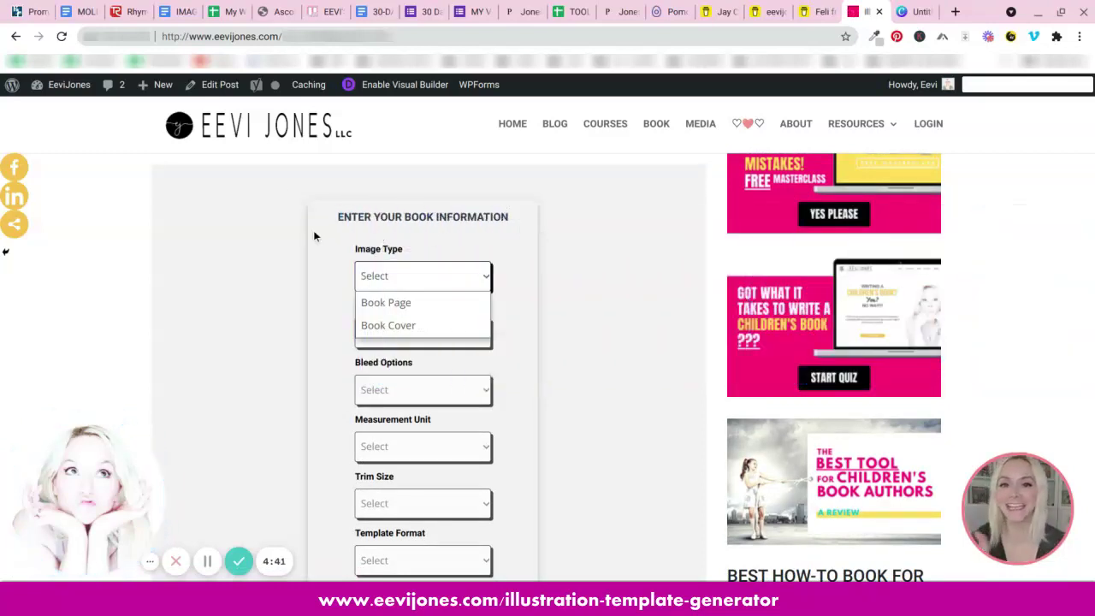
pyautogui.click(385, 304)
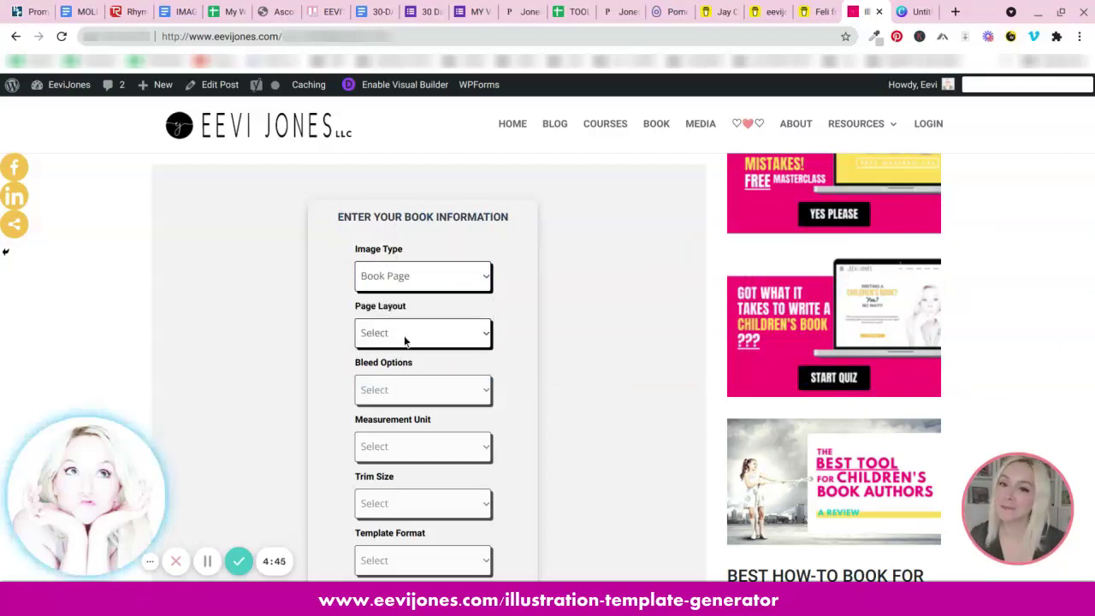
pyautogui.click(379, 341)
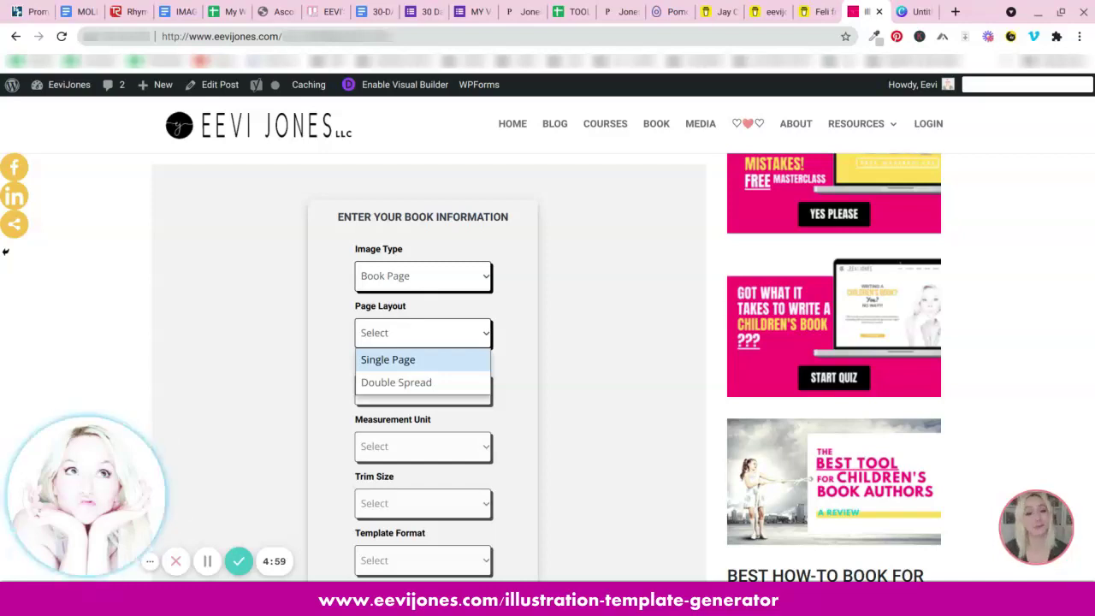
pyautogui.click(378, 360)
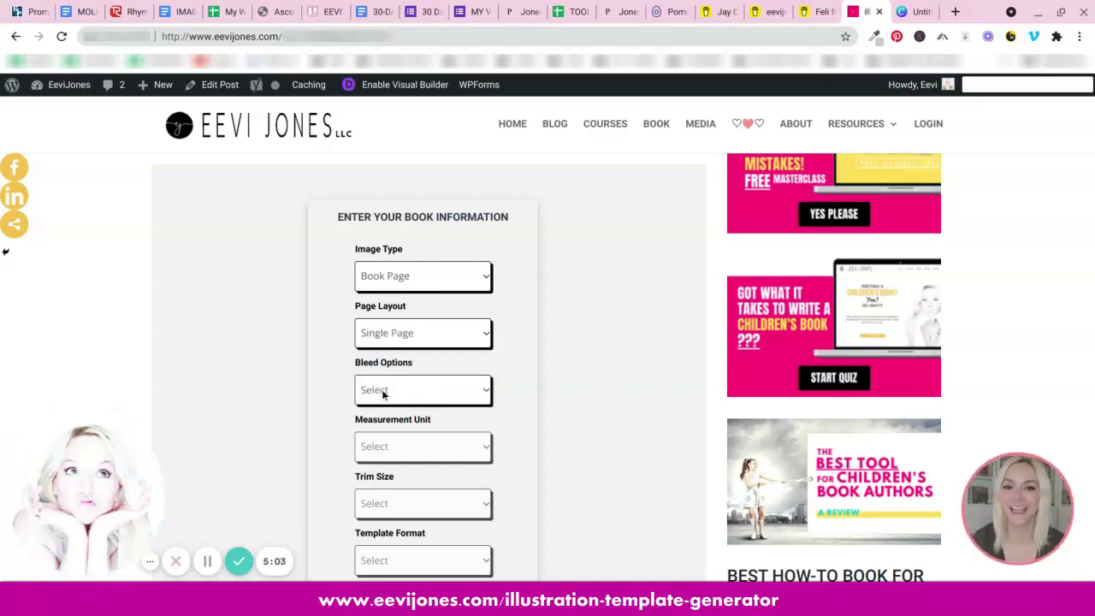
# Set the bleed option to Bleed and the measurement unit to Inches.
pyautogui.click(382, 390)
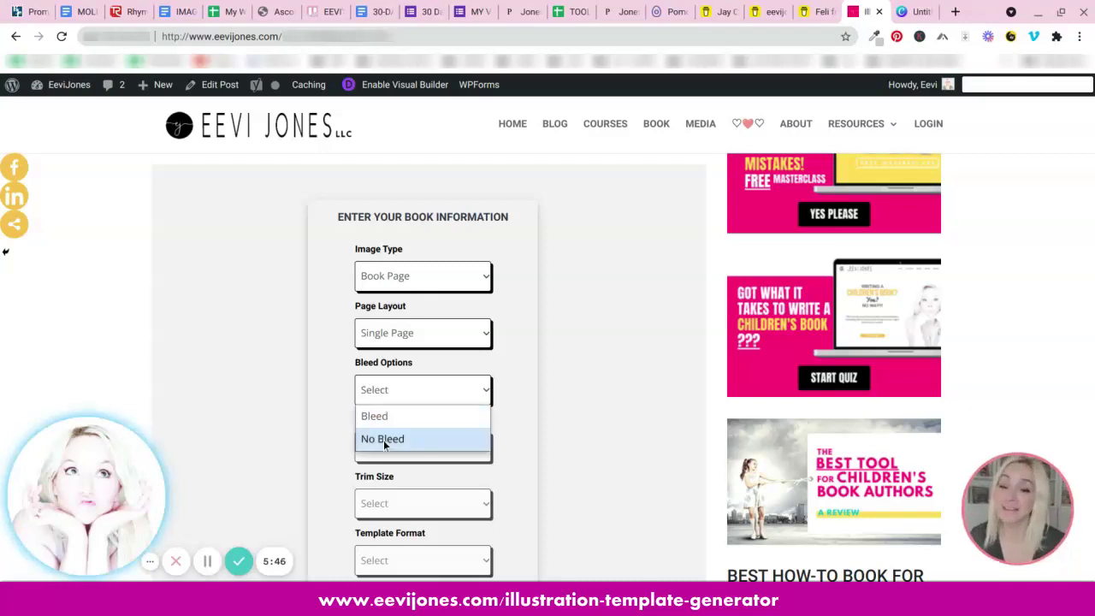
pyautogui.click(374, 416)
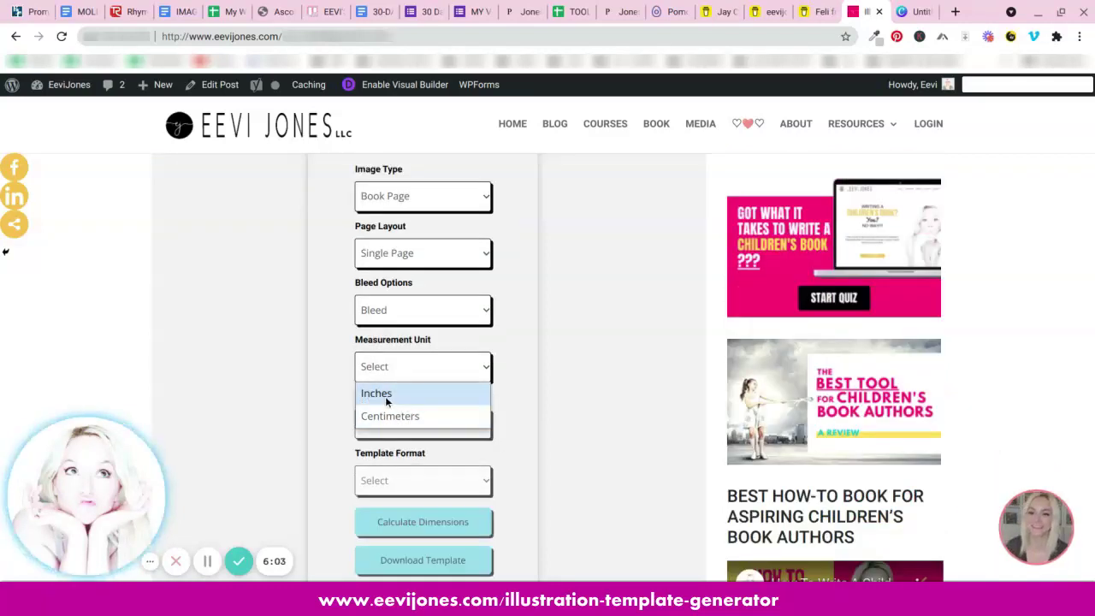
pyautogui.click(380, 396)
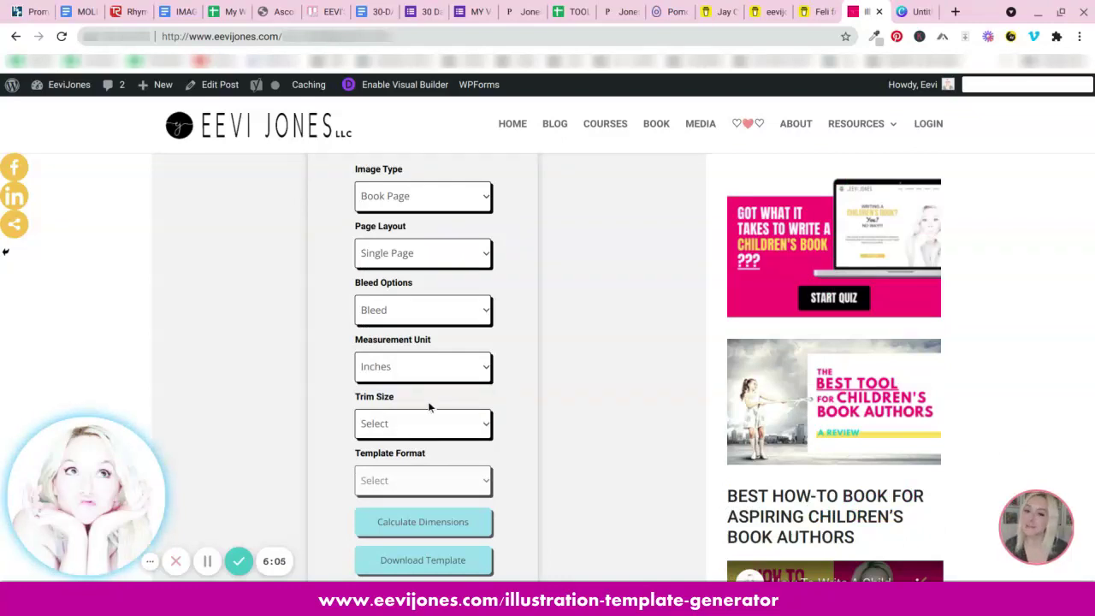
# Browse the trim sizes offered in the form without choosing one.
pyautogui.scroll(-2, 428, 402)
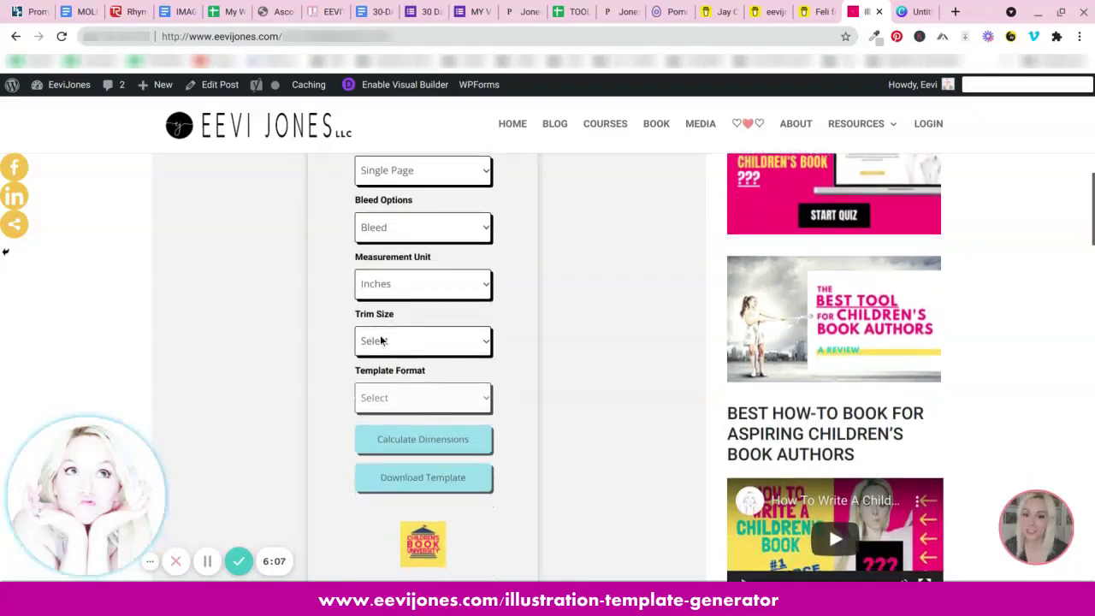
pyautogui.click(382, 342)
pyautogui.scroll(-1, 364, 257)
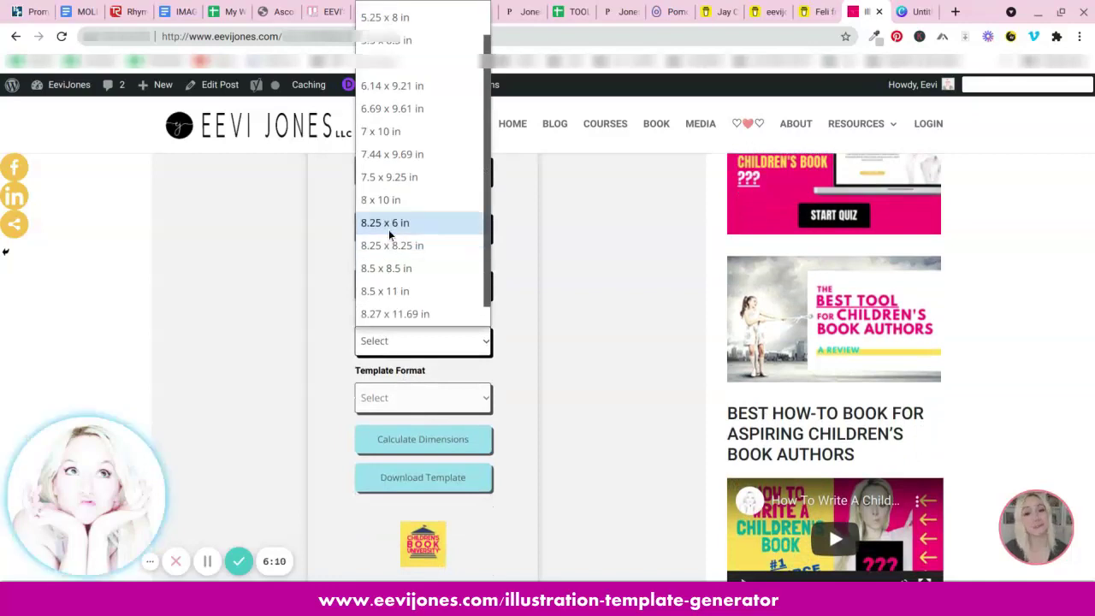
pyautogui.scroll(1, 377, 235)
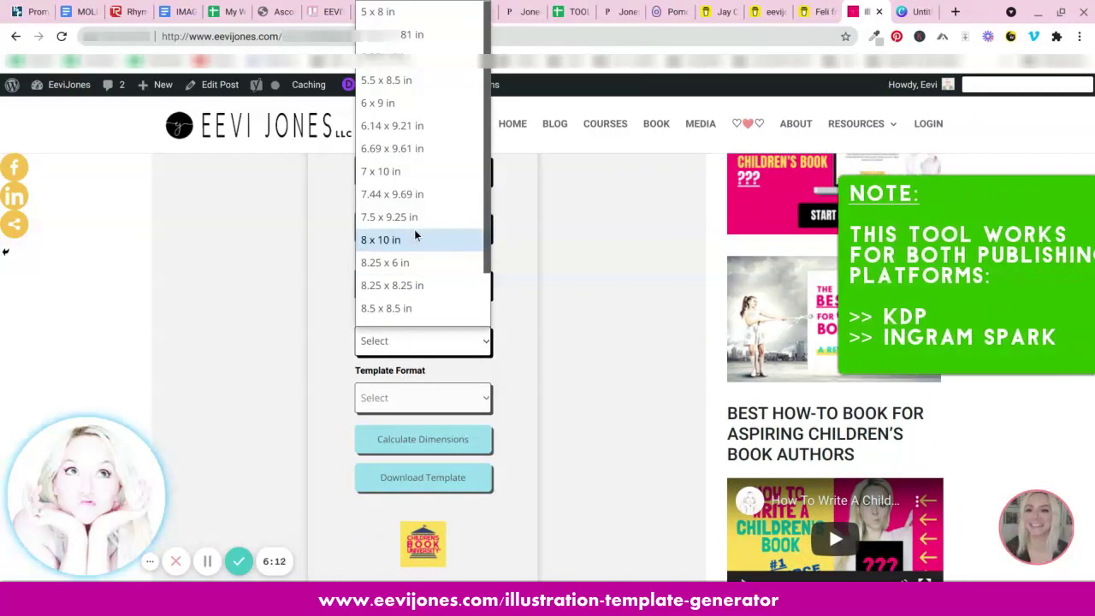
pyautogui.click(542, 264)
pyautogui.scroll(1, 543, 265)
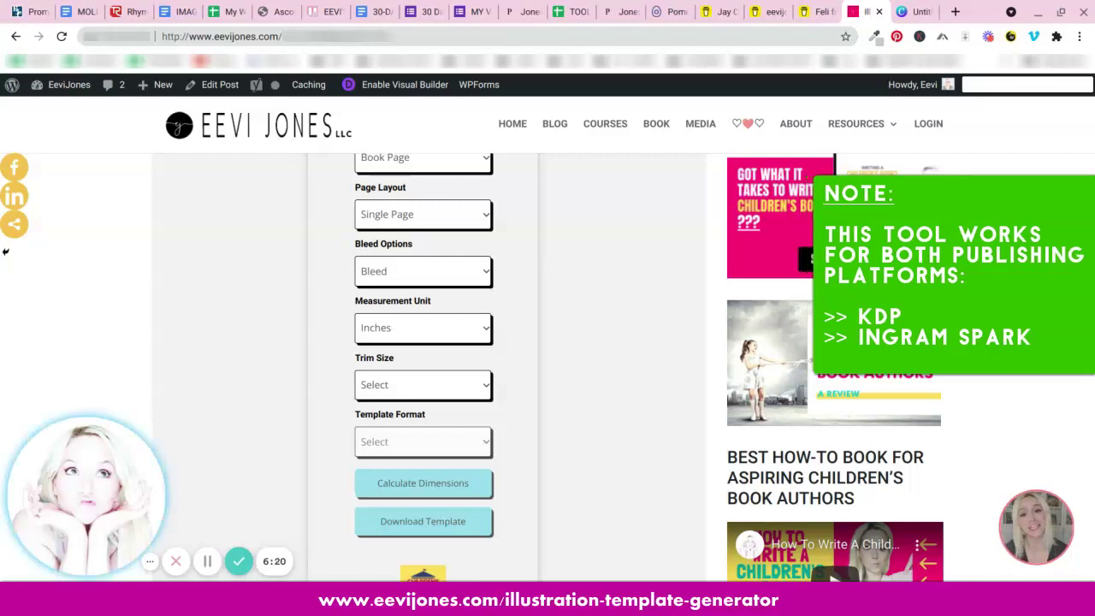
pyautogui.click(382, 394)
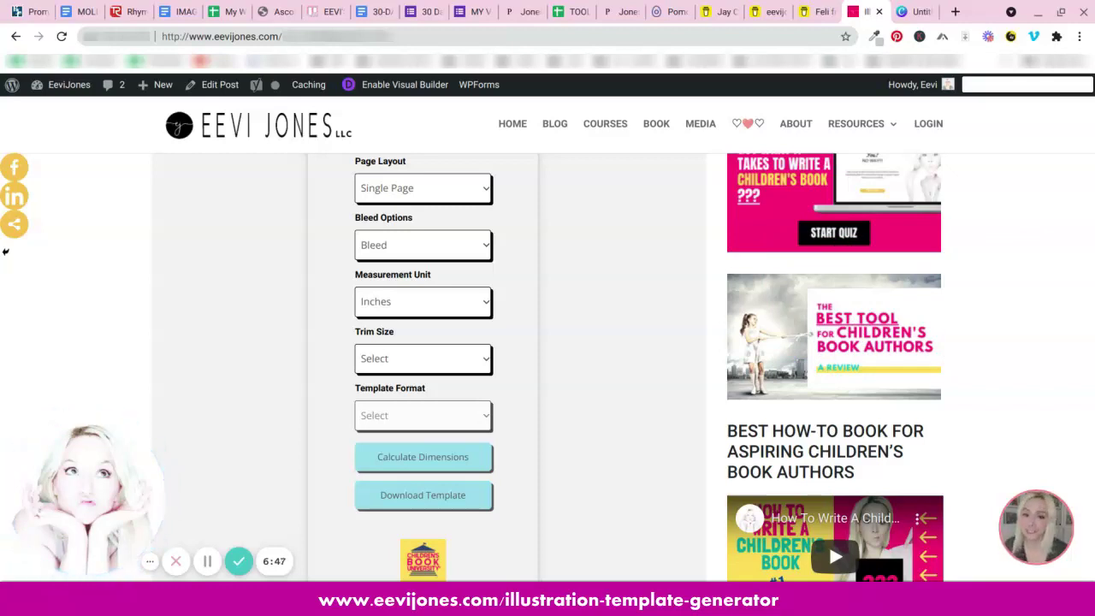
# Examine the Available Book Trim Sizes table for the sizes offered by KDP and Ingram Spark, and return to the form.
pyautogui.scroll(-10, 6, 252)
pyautogui.scroll(-10, 101, 151)
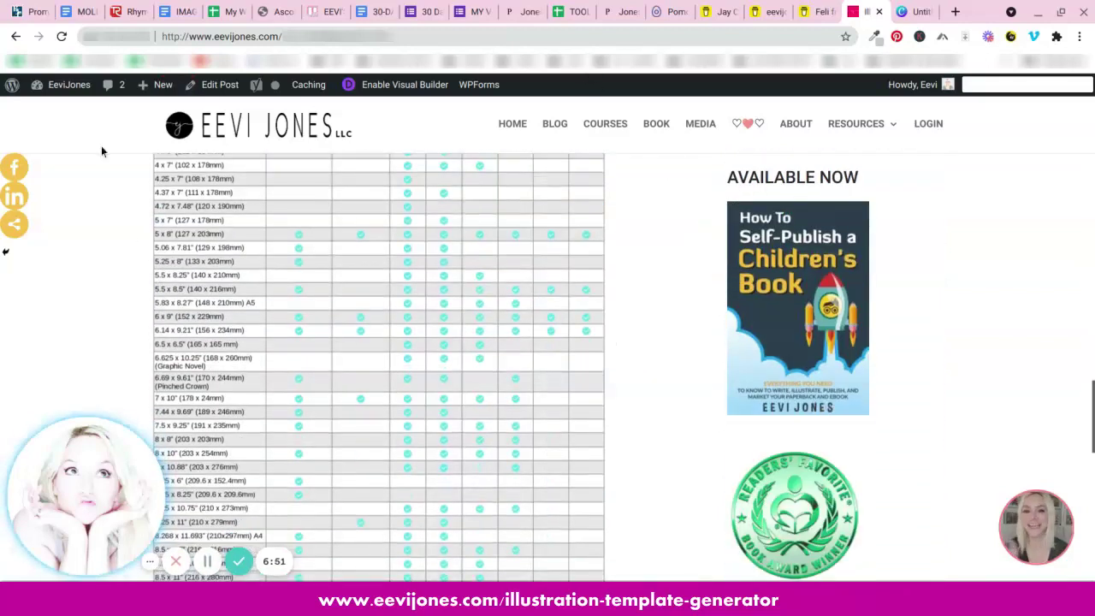
pyautogui.scroll(2, 299, 233)
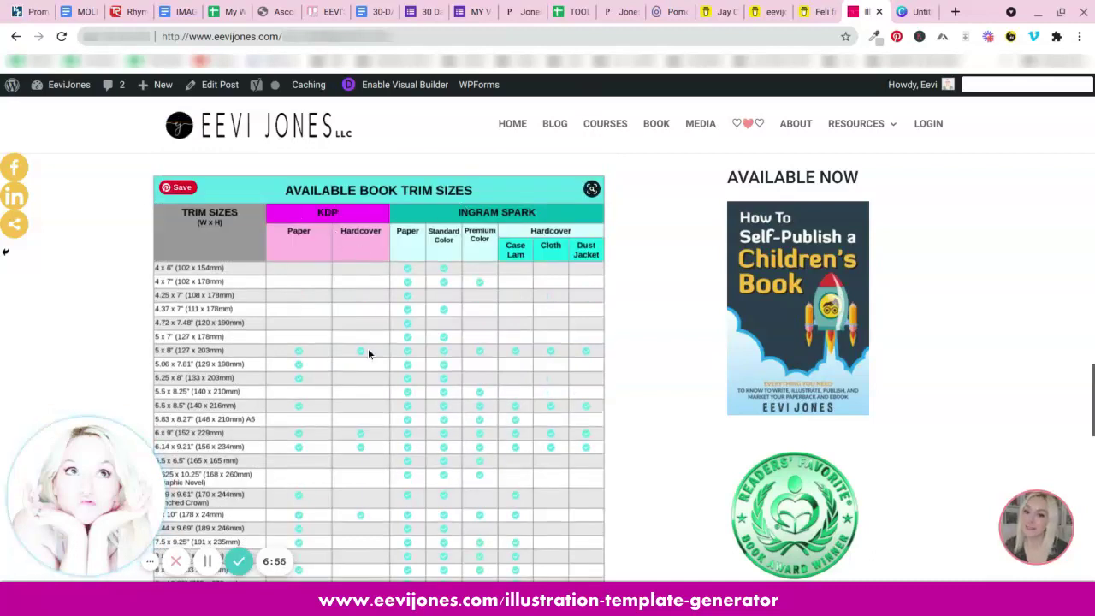
pyautogui.scroll(-1, 349, 362)
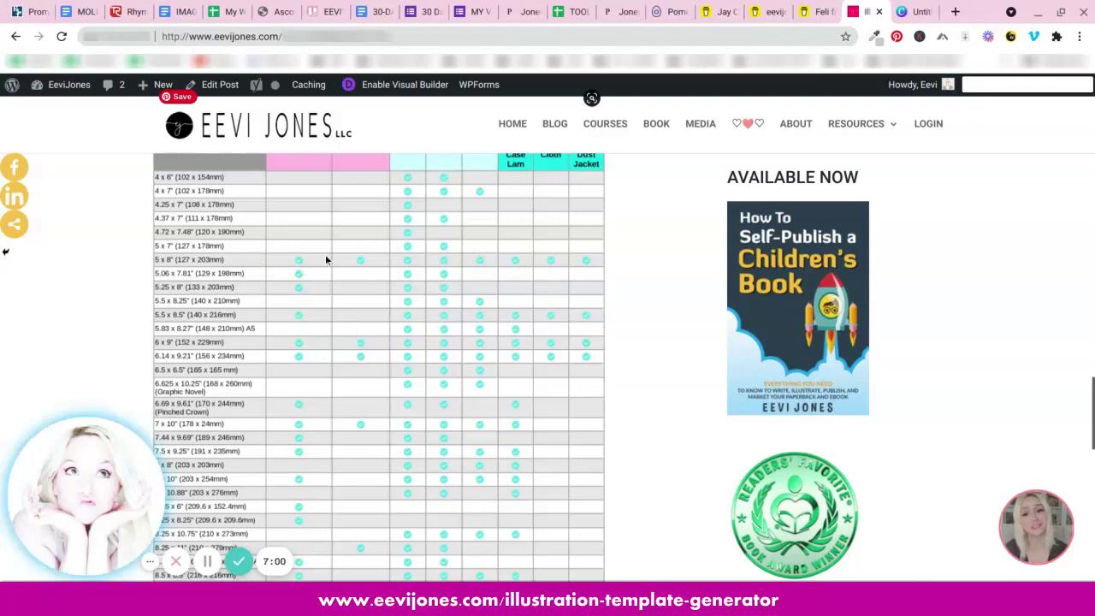
pyautogui.scroll(-2, 263, 267)
pyautogui.scroll(-1, 263, 267)
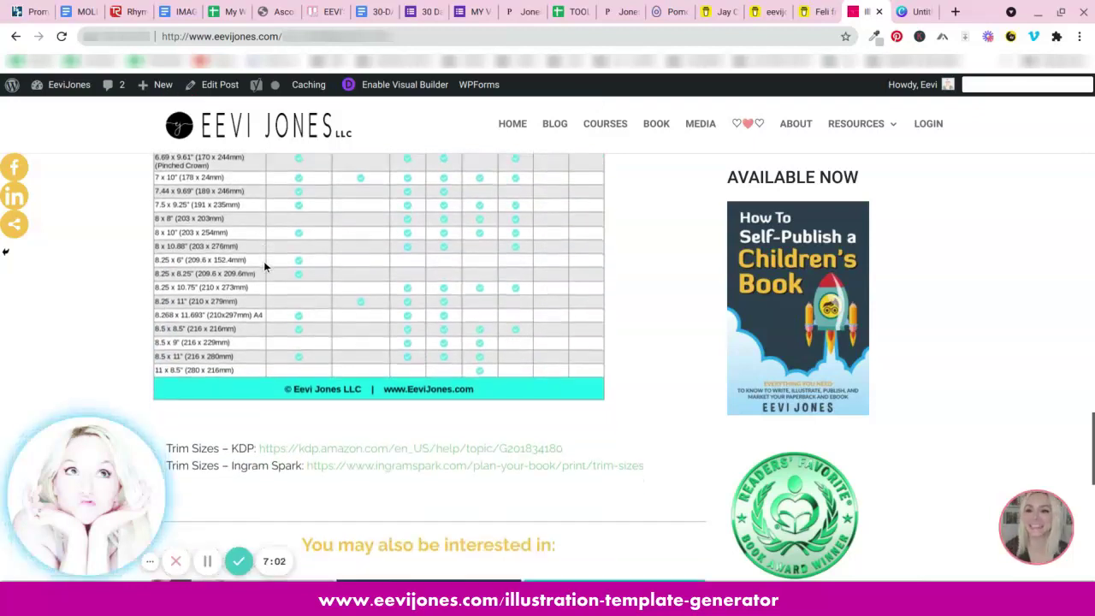
pyautogui.scroll(3, 264, 267)
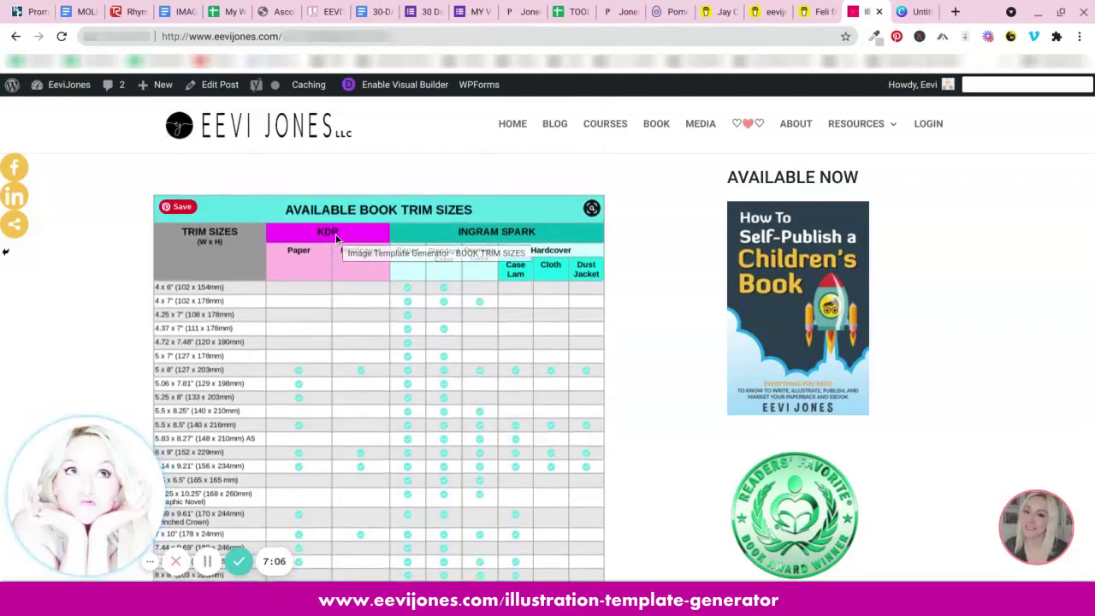
pyautogui.scroll(15, 336, 238)
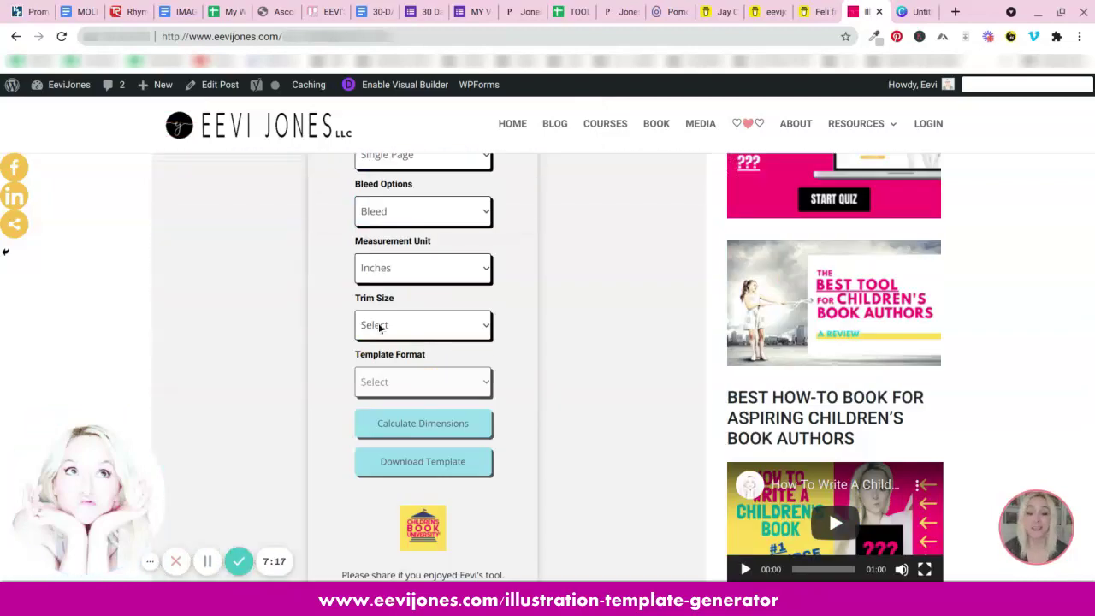
# Set the trim size to 8.5 x 8.5 in.
pyautogui.click(381, 324)
pyautogui.scroll(-1, 417, 224)
pyautogui.scroll(-1, 419, 223)
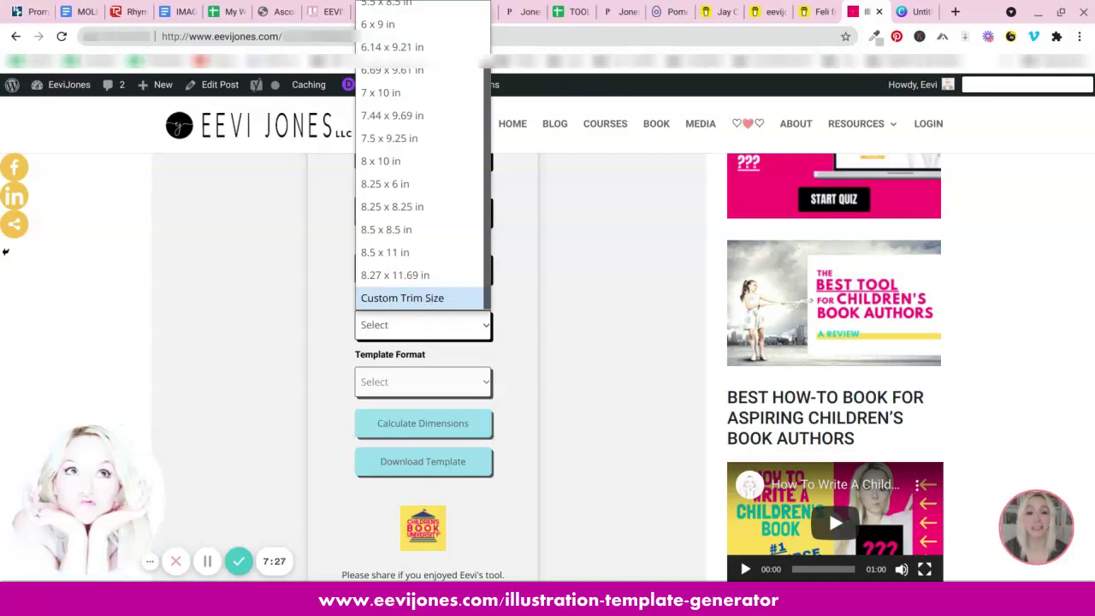
pyautogui.click(390, 230)
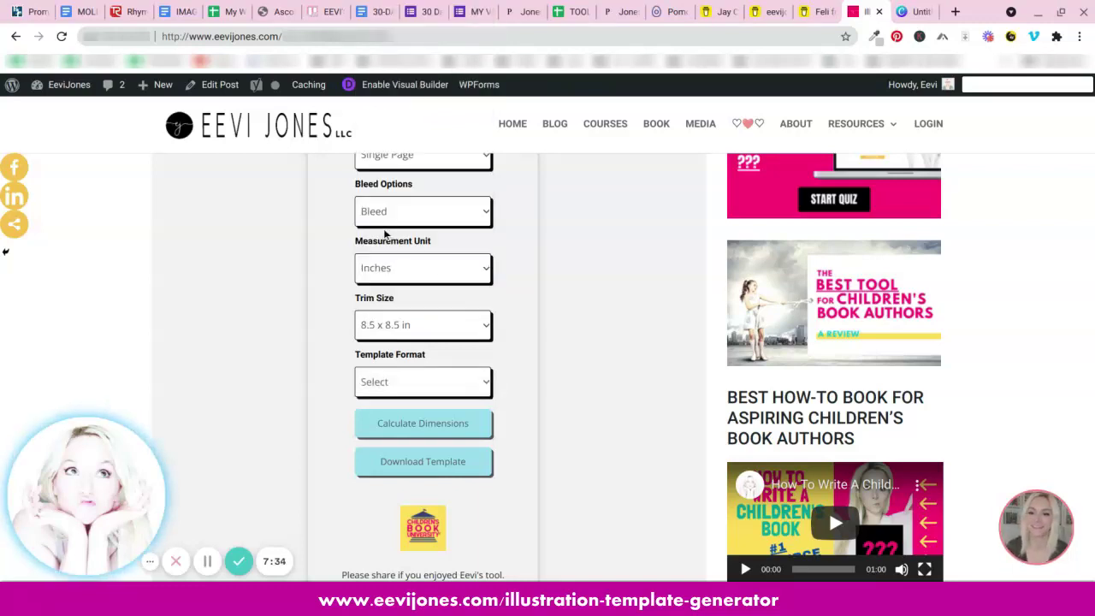
# Set the template format to PNG and calculate the dimensions.
pyautogui.scroll(-1, 469, 315)
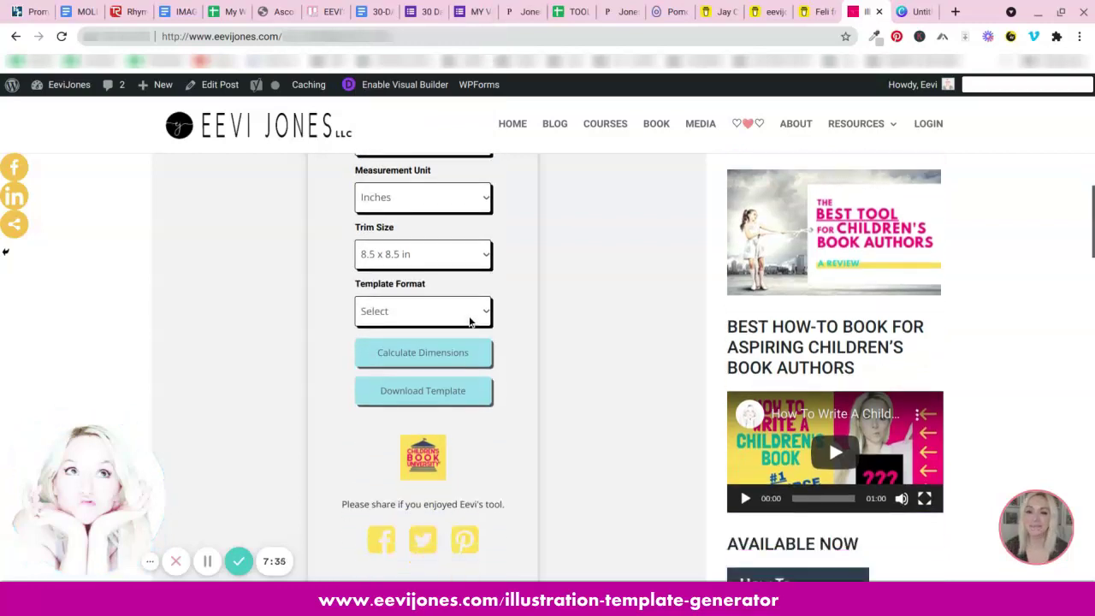
pyautogui.click(395, 311)
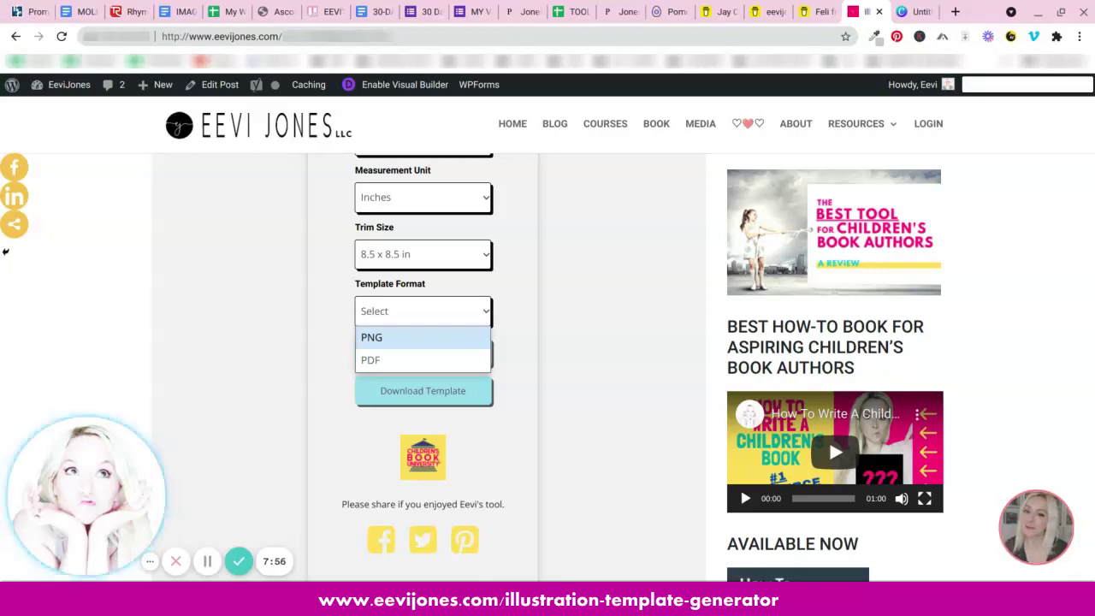
pyautogui.click(379, 337)
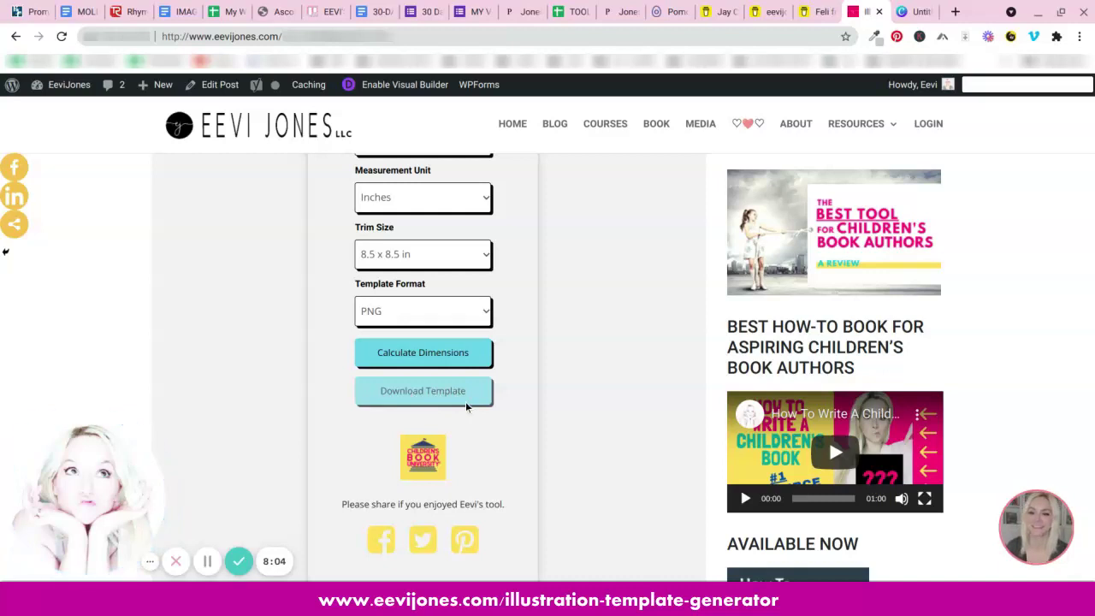
pyautogui.click(438, 360)
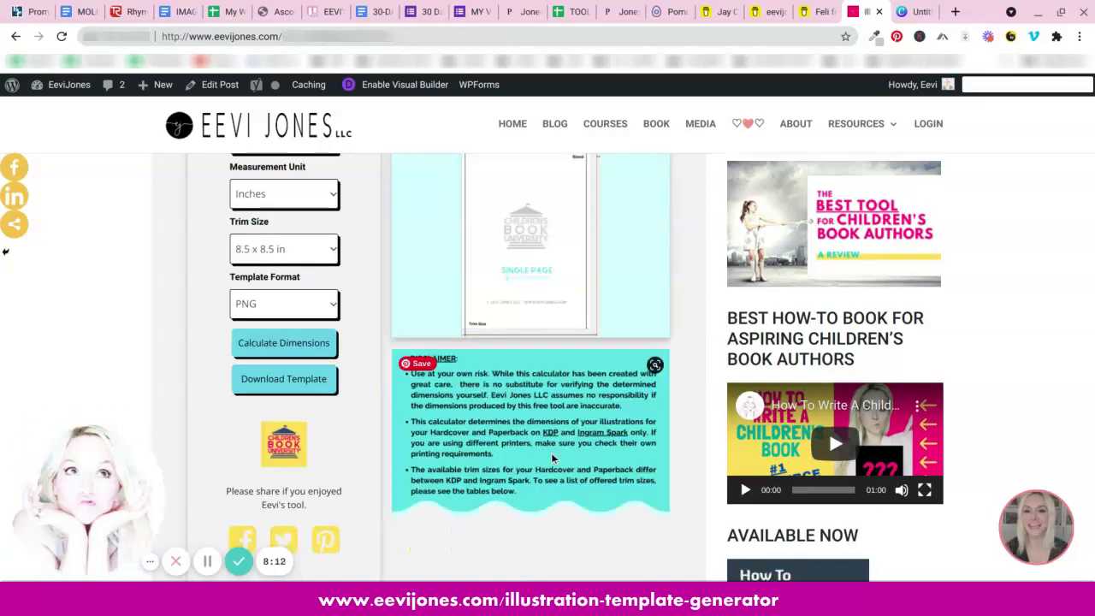
# Review the calculated dimensions table, the single page template preview and the disclaimer beneath it.
pyautogui.scroll(4, 551, 453)
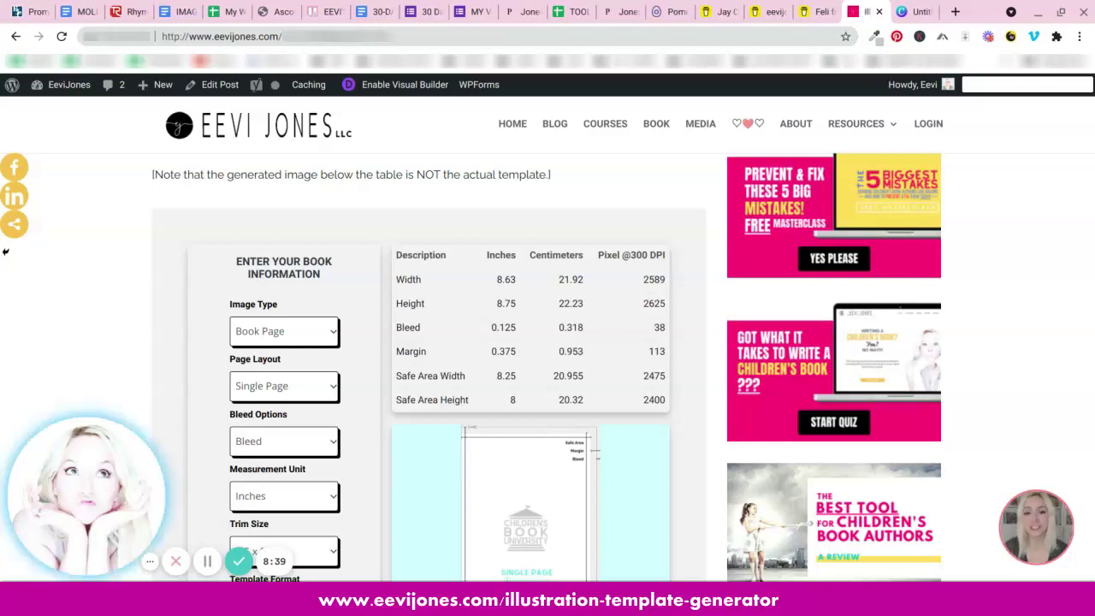
pyautogui.scroll(-2, 600, 346)
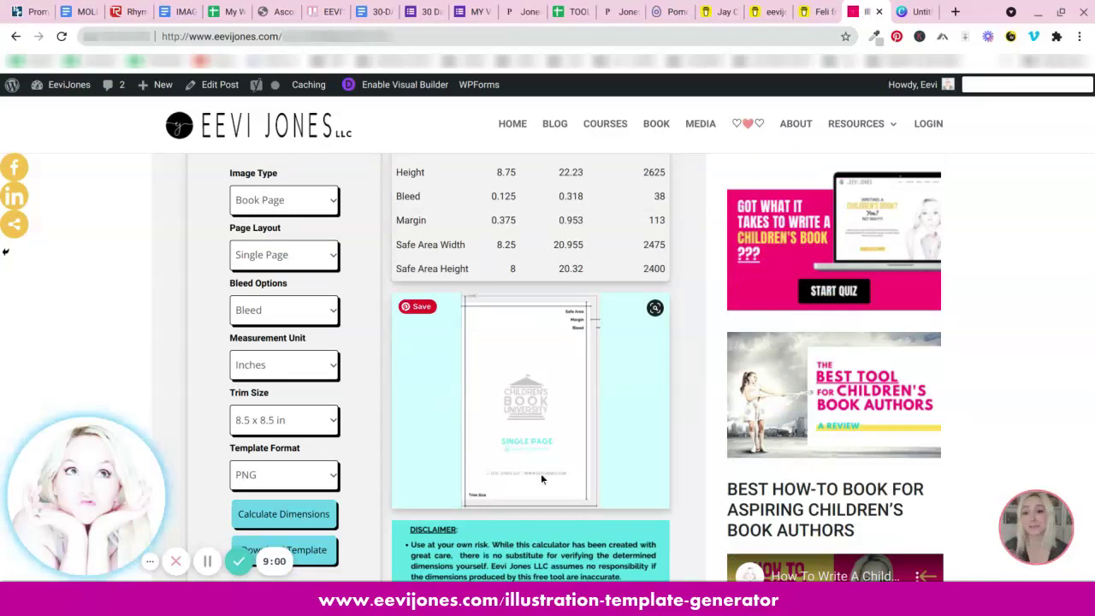
pyautogui.scroll(-3, 597, 233)
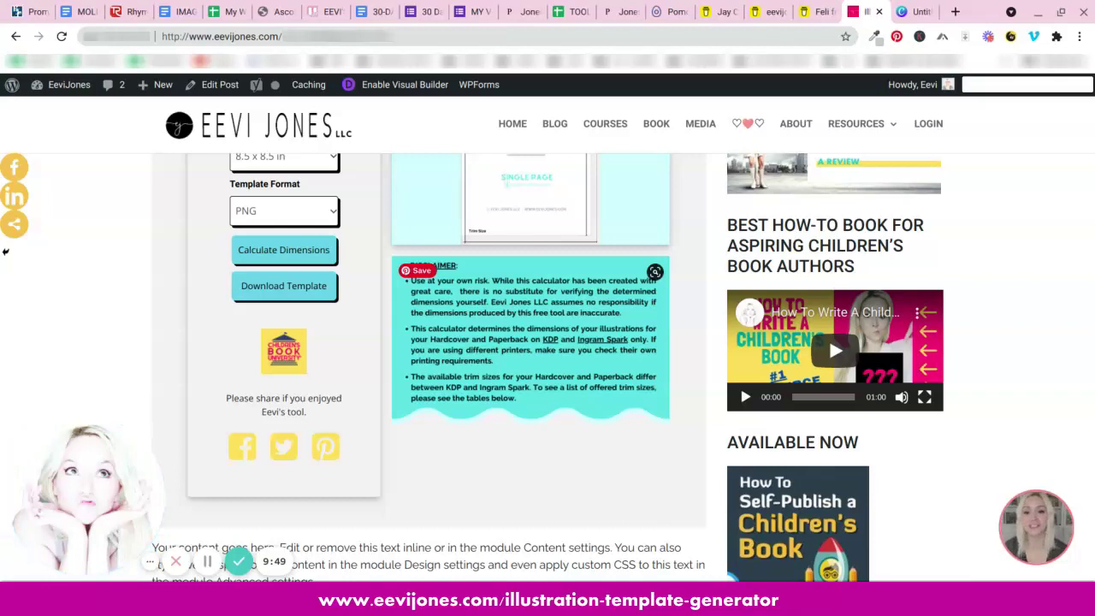
pyautogui.scroll(-1, 5, 252)
pyautogui.scroll(-2, 6, 252)
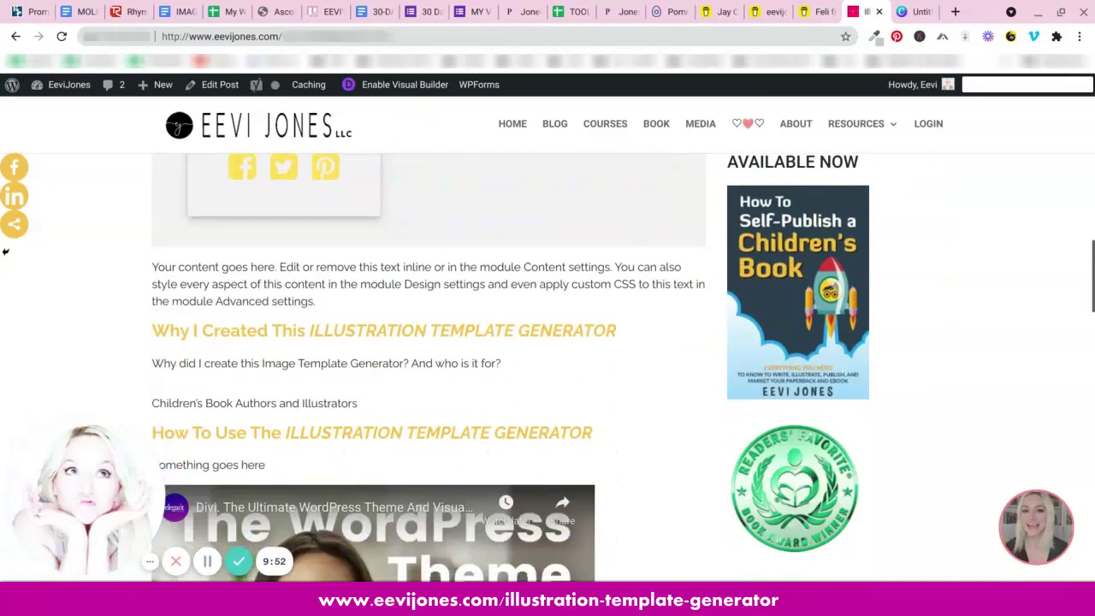
# Check the Available Book Trim Sizes table, and download and open the single-page 8.5 x 8.5 in PNG template.
pyautogui.scroll(-10, 5, 252)
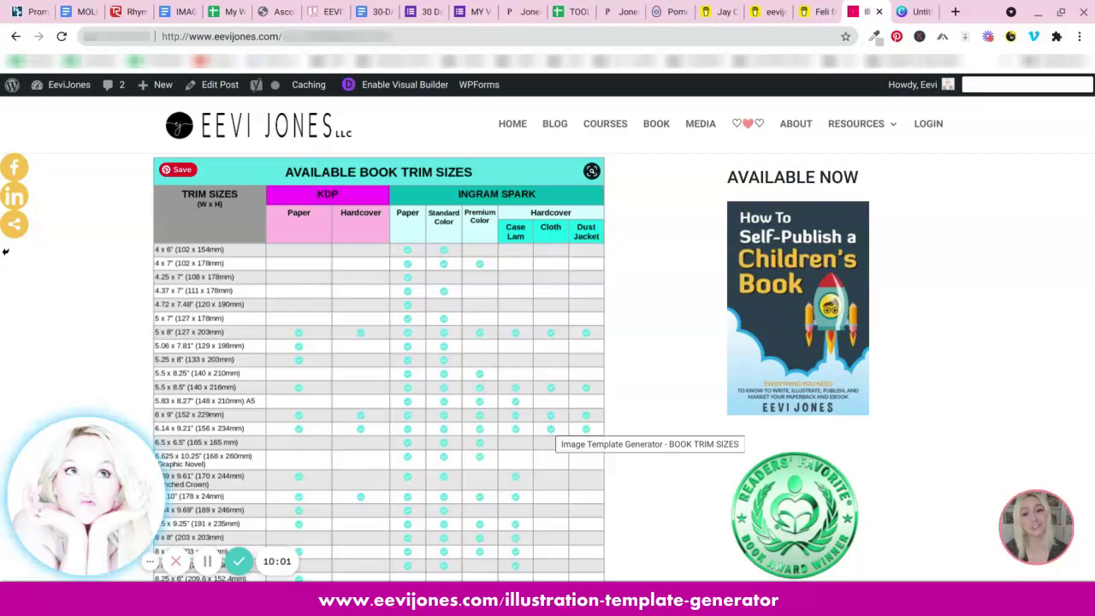
pyautogui.scroll(12, 474, 322)
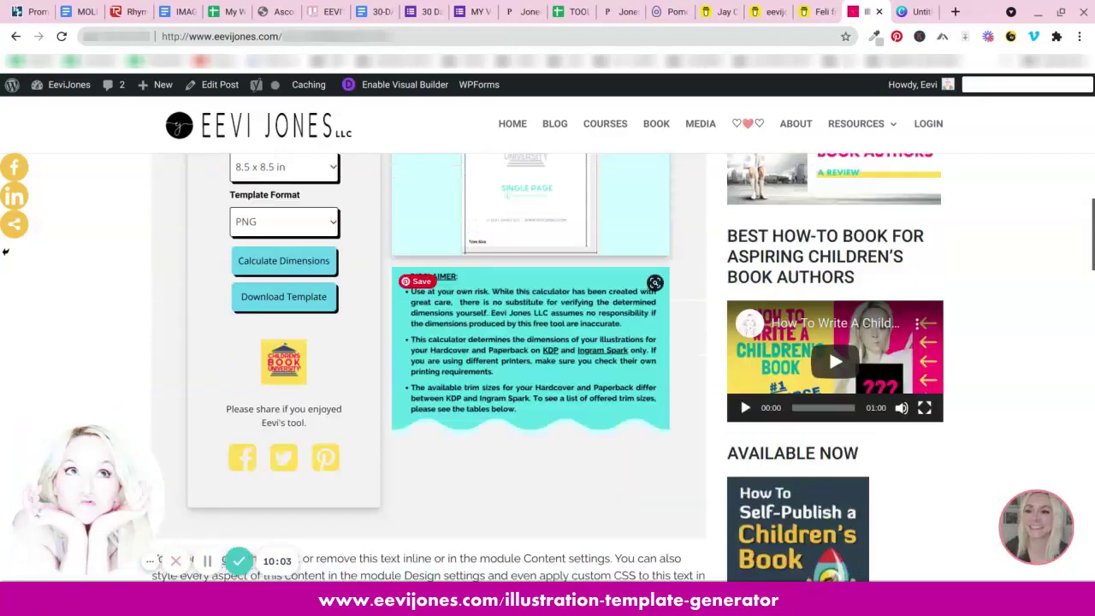
pyautogui.scroll(3, 285, 414)
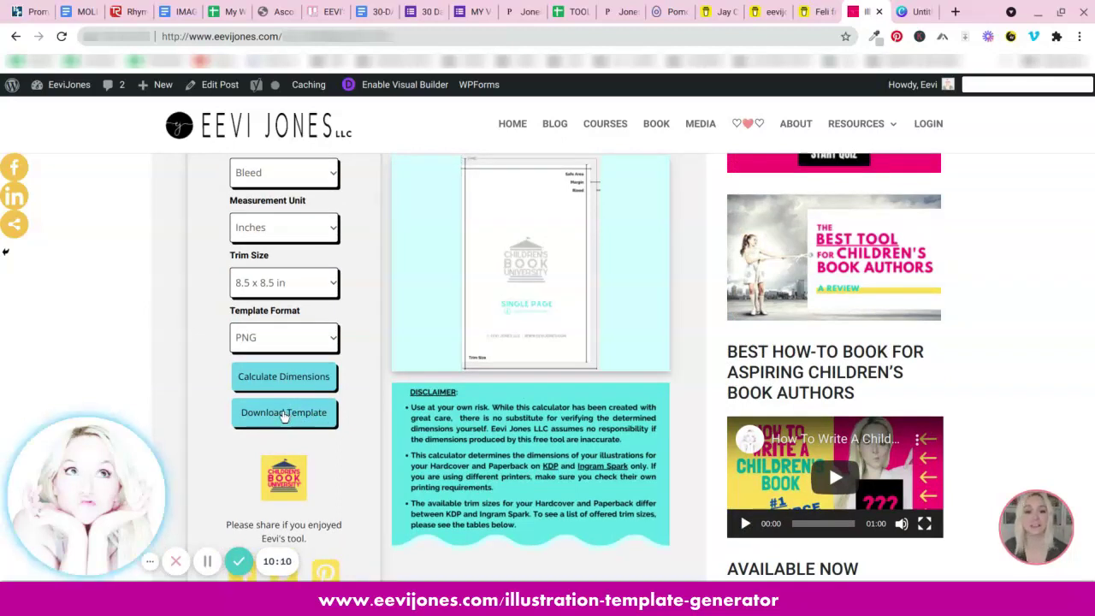
pyautogui.click(284, 412)
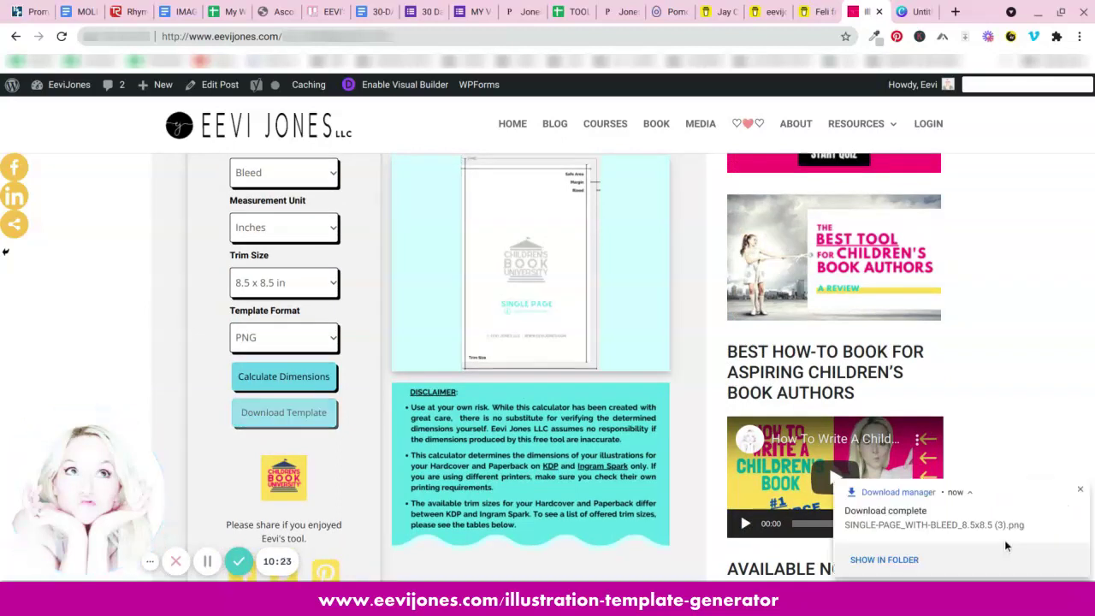
pyautogui.click(893, 526)
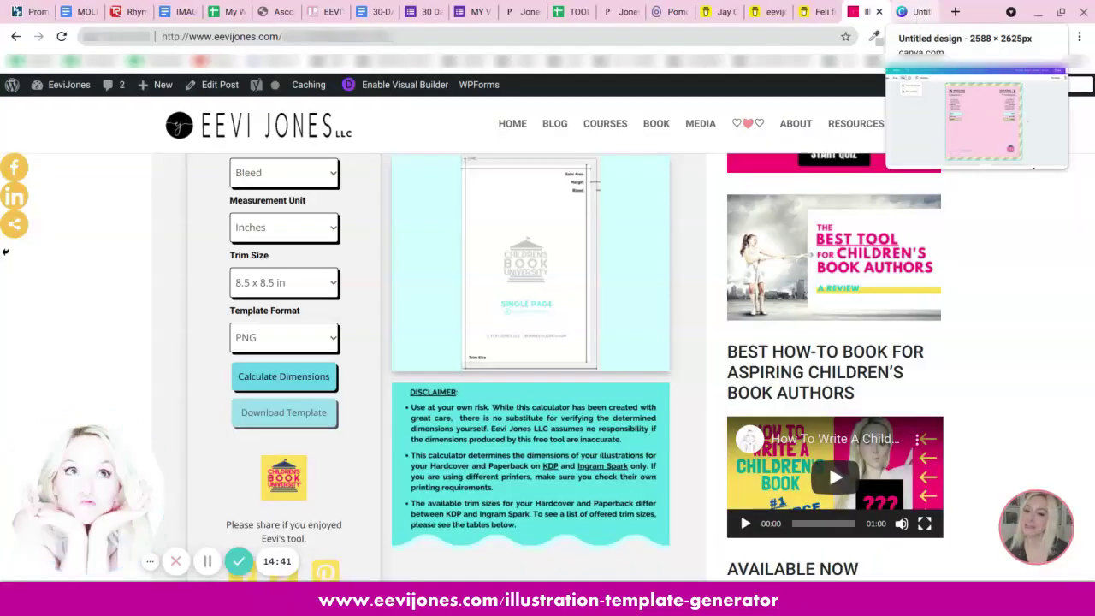
# Switch to the Canva design and flip the single-page template horizontally.
pyautogui.click(914, 12)
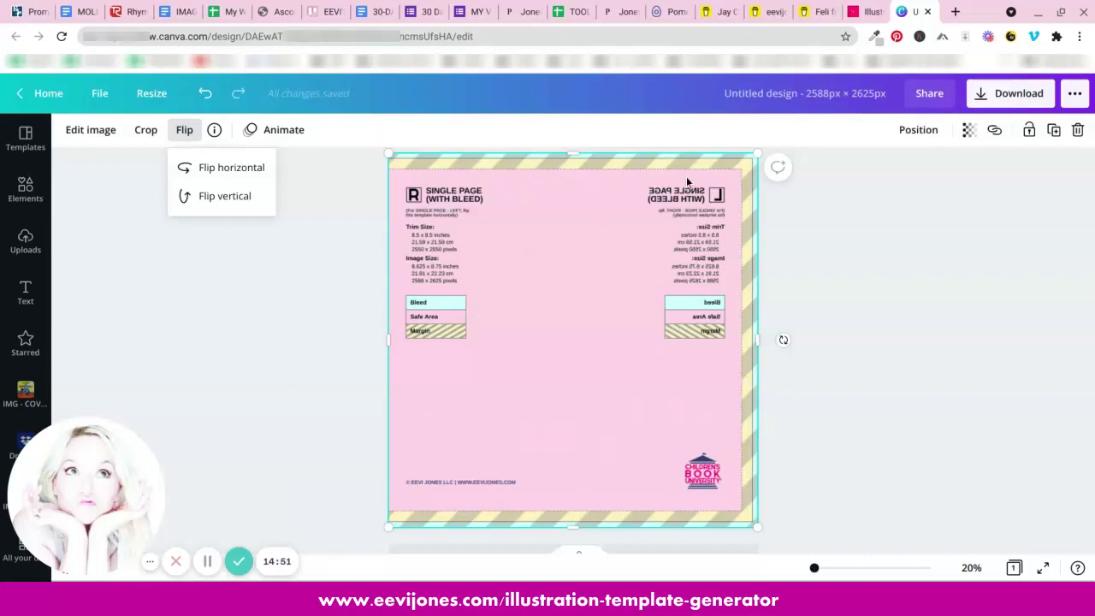
pyautogui.click(229, 170)
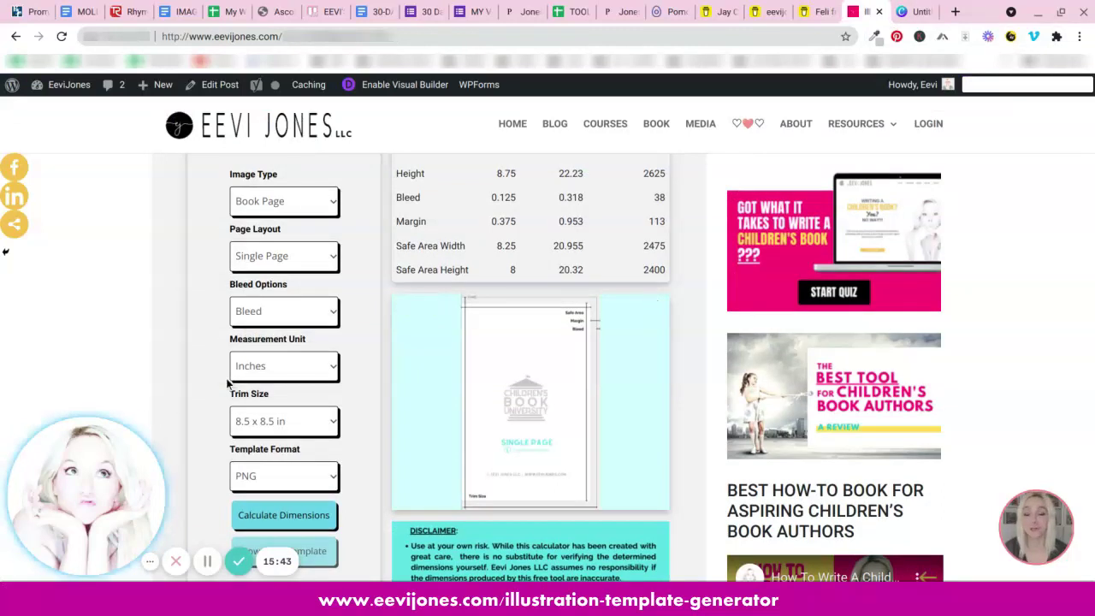
# Return to the template generator and set the measurement unit to Centimeters with a trim size of 20.96 x 20.96 cm.
pyautogui.scroll(-1, 308, 402)
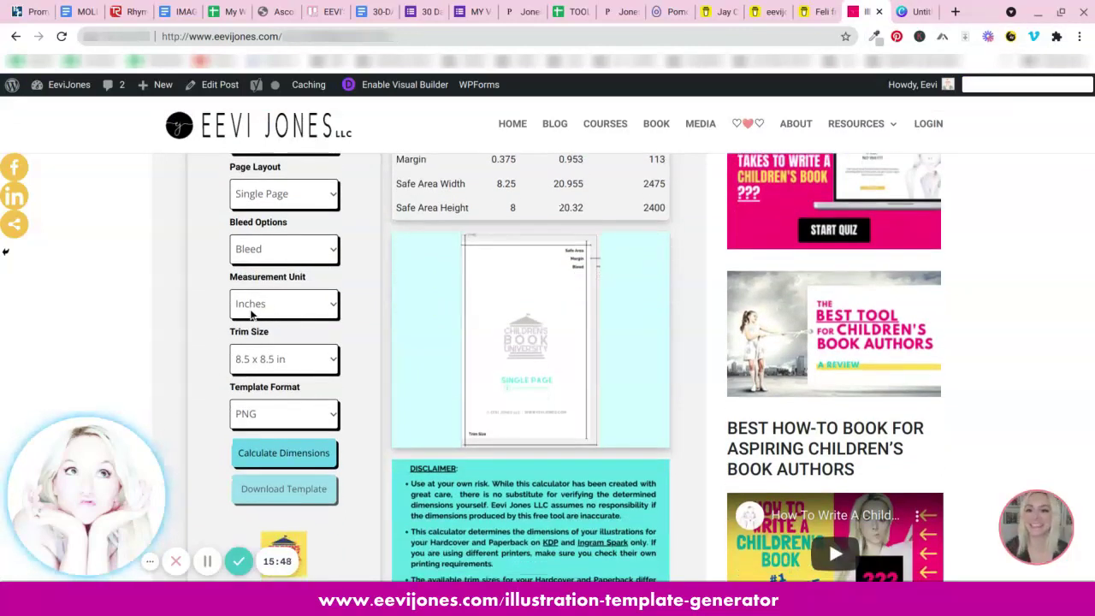
pyautogui.click(261, 311)
pyautogui.click(266, 356)
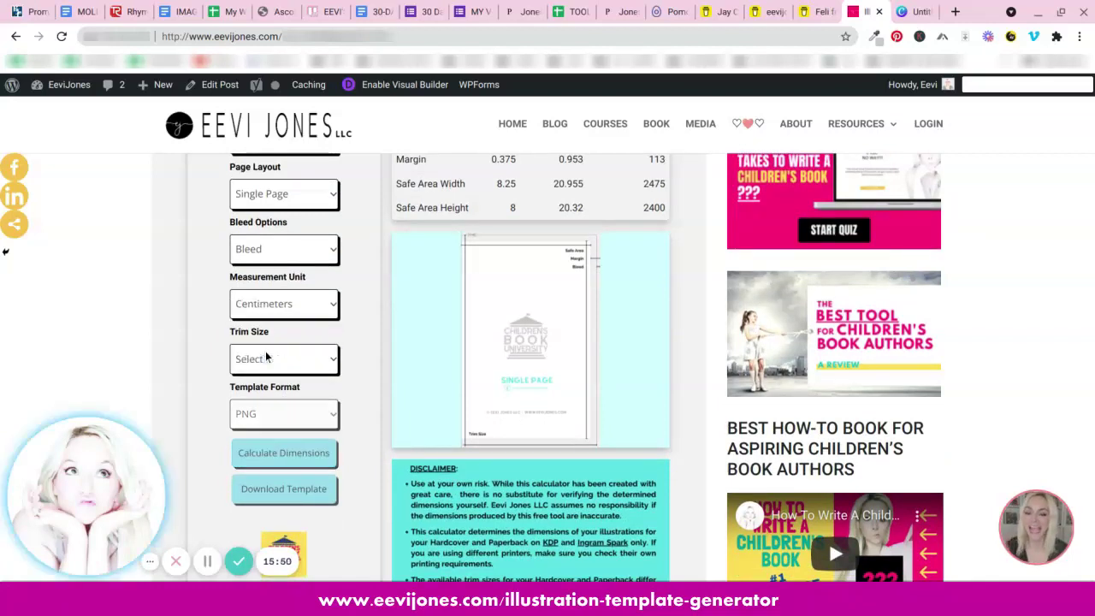
pyautogui.click(273, 357)
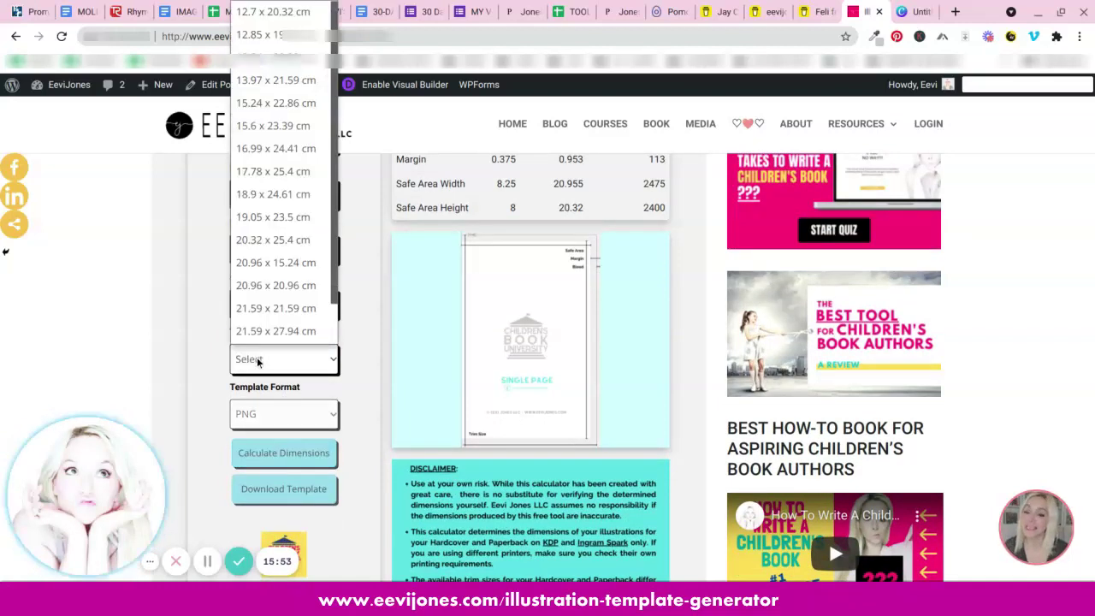
pyautogui.scroll(-2, 272, 188)
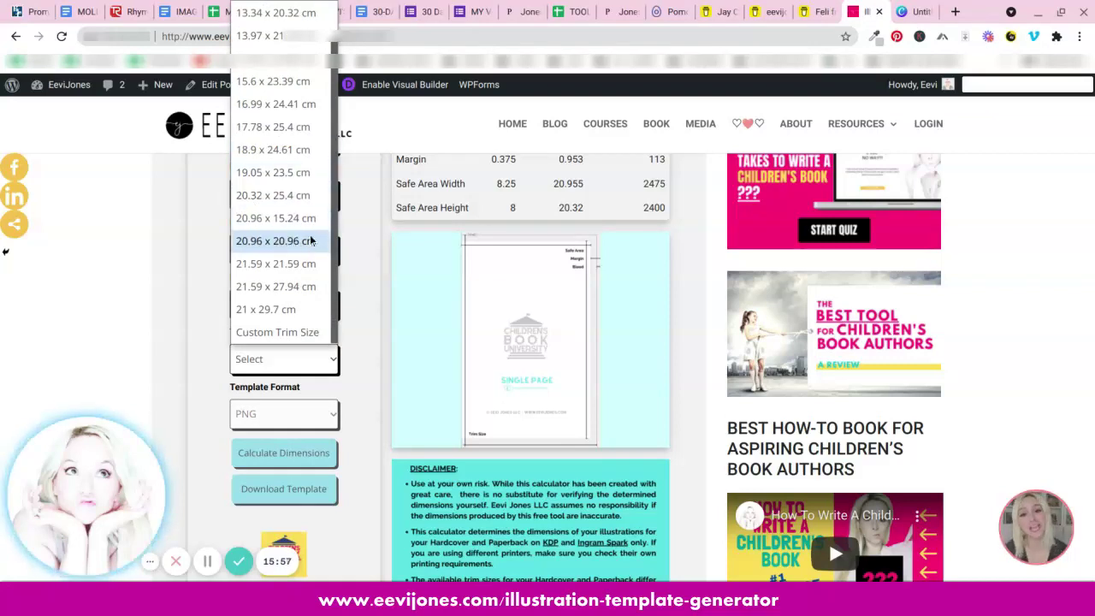
pyautogui.click(264, 248)
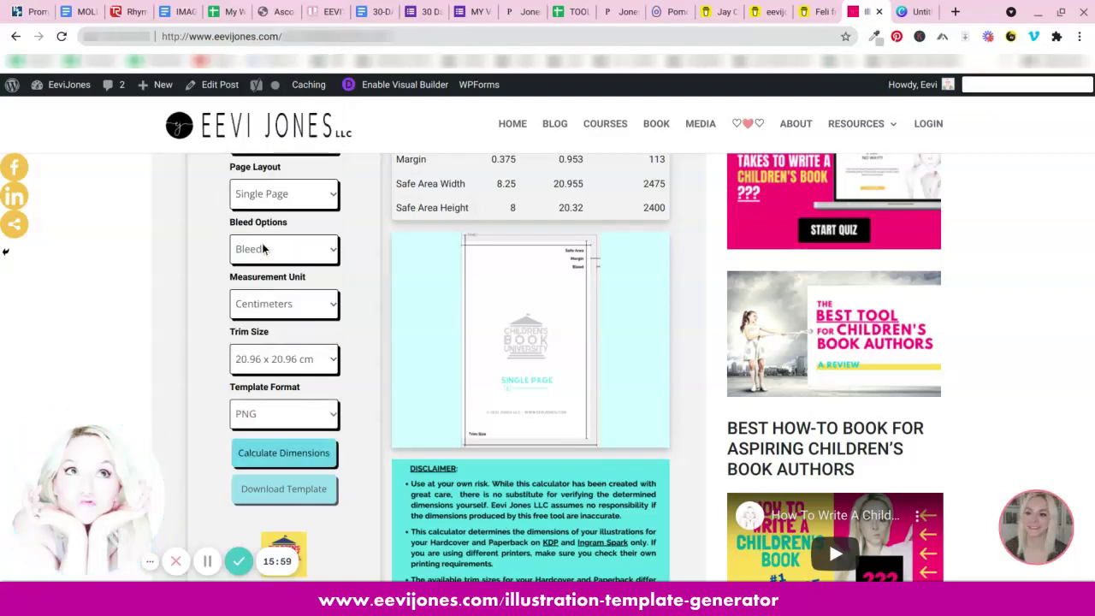
# Recalculate the dimensions for the centimeter trim size and review the updated dimensions table.
pyautogui.scroll(-2, 297, 275)
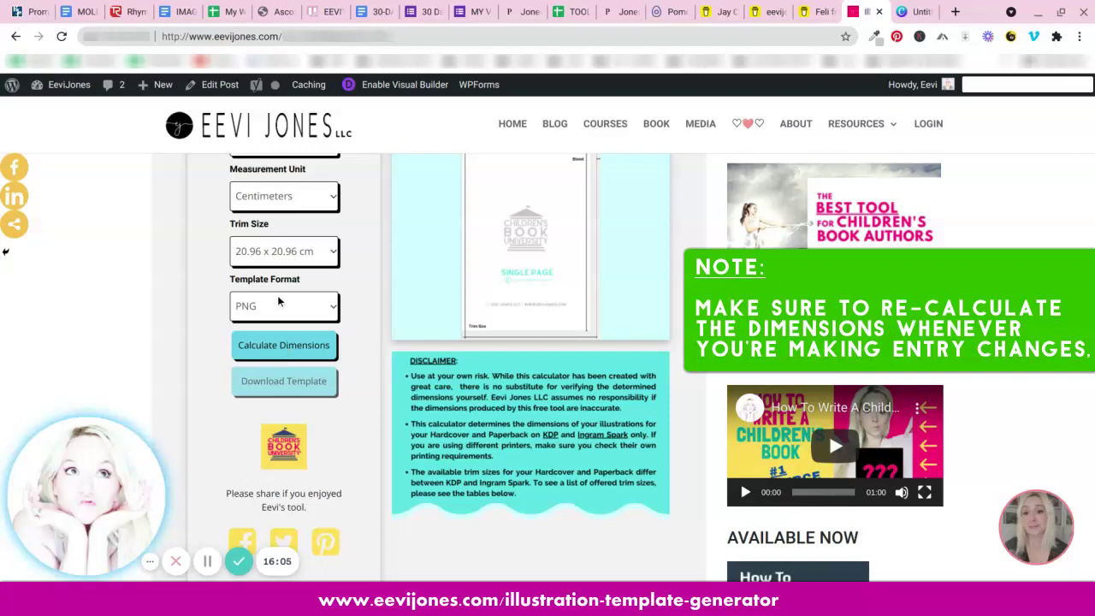
pyautogui.scroll(4, 277, 301)
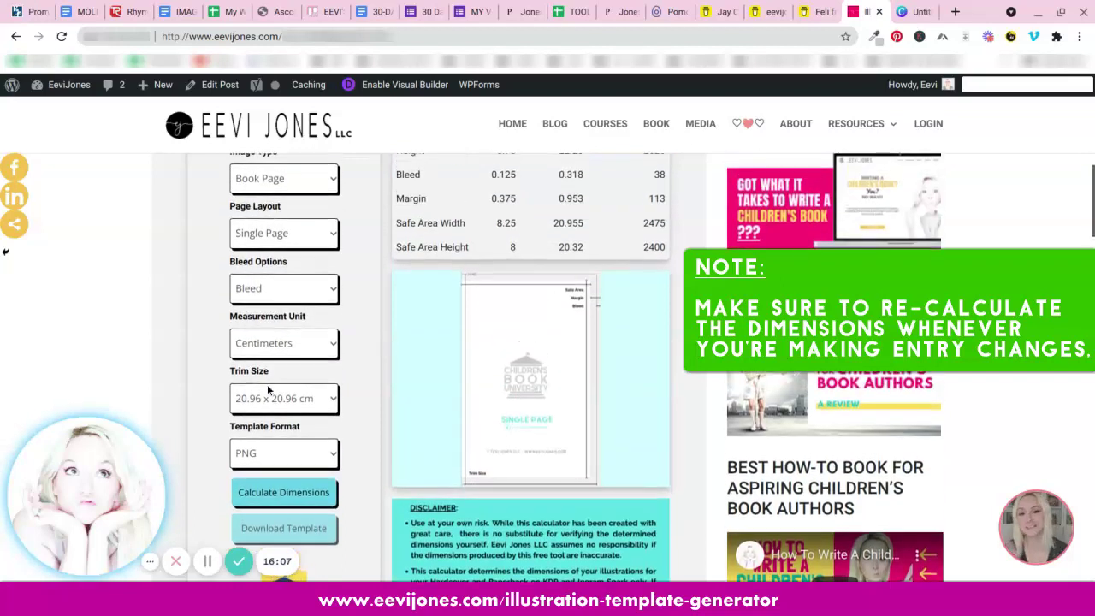
pyautogui.scroll(-3, 267, 387)
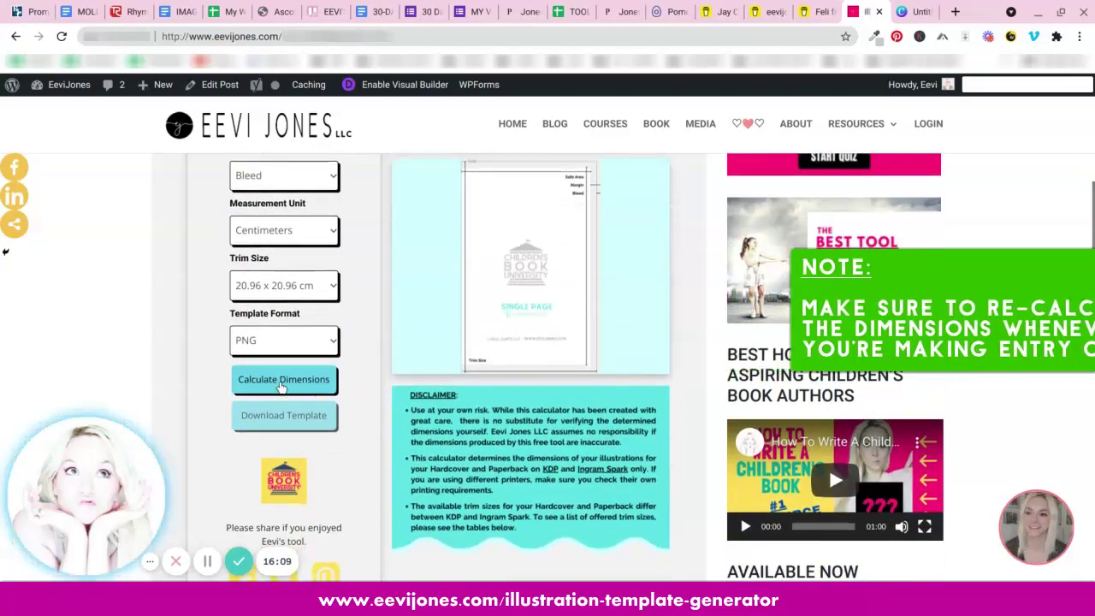
pyautogui.click(280, 387)
pyautogui.scroll(5, 568, 348)
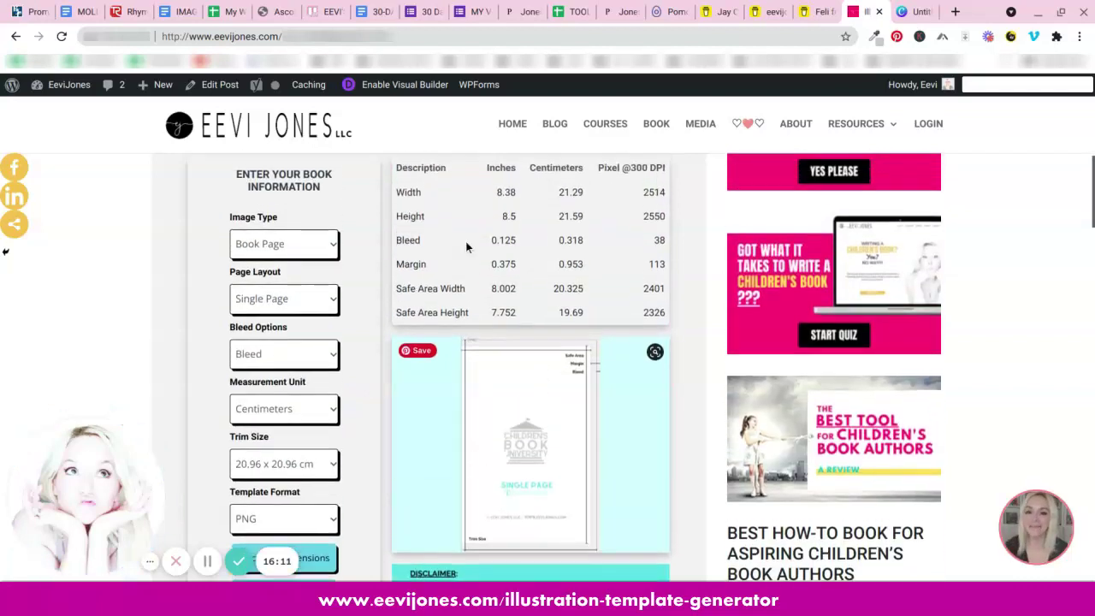
pyautogui.scroll(-5, 474, 361)
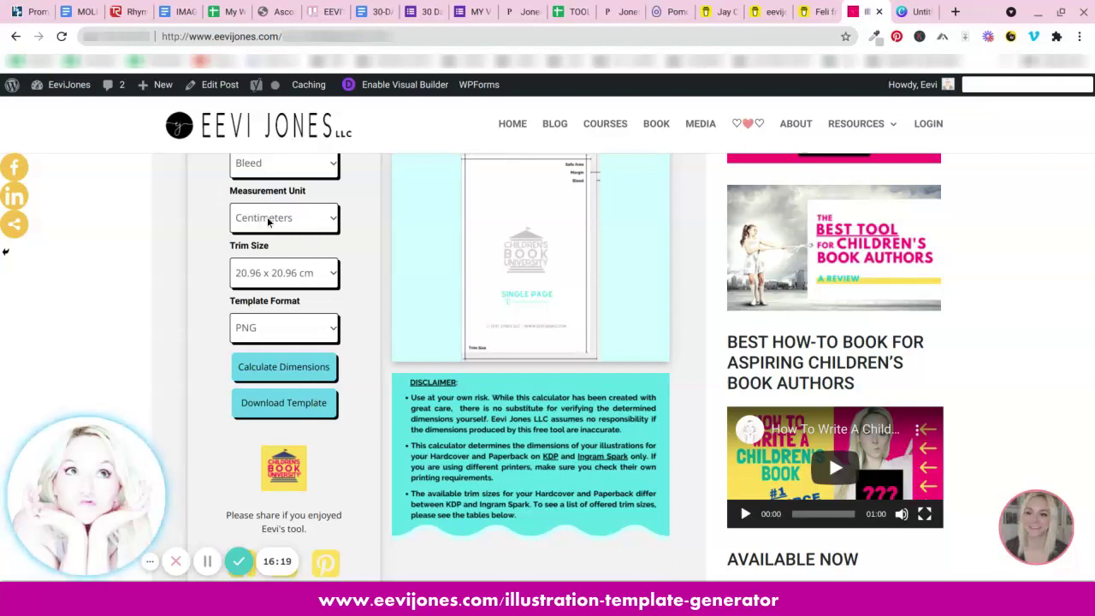
# Set the image type to Book Cover and the binding type to Paperback.
pyautogui.scroll(3, 265, 220)
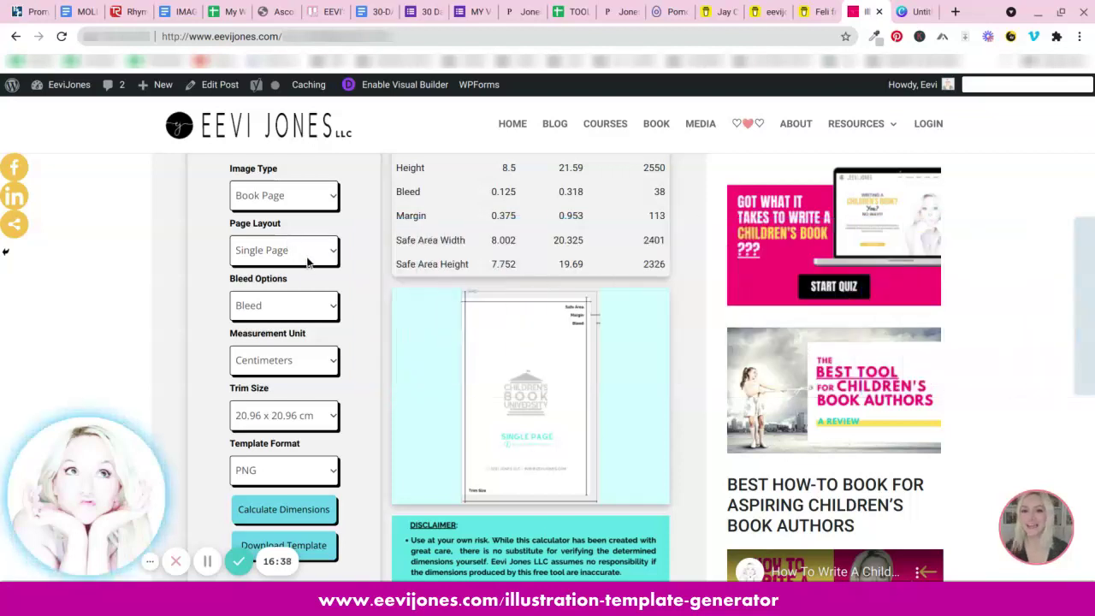
pyautogui.scroll(1, 310, 257)
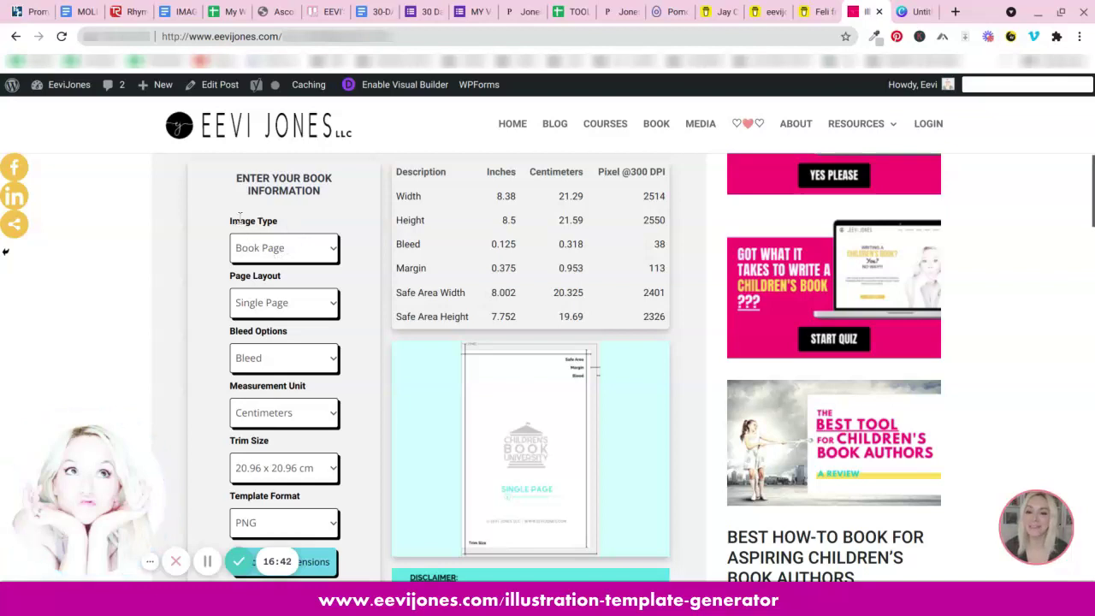
pyautogui.click(281, 249)
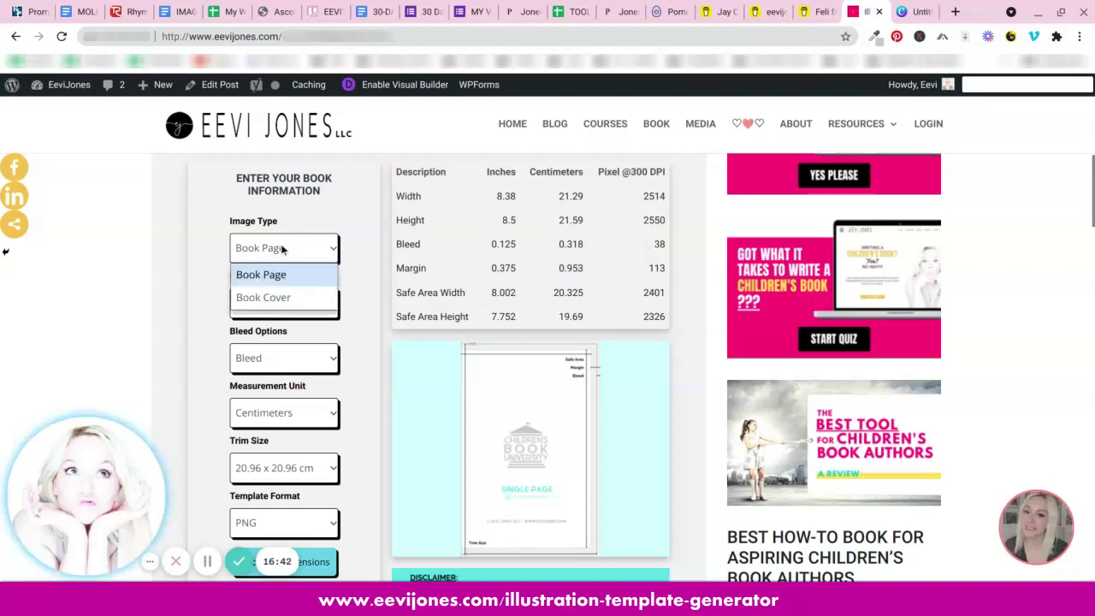
pyautogui.click(269, 299)
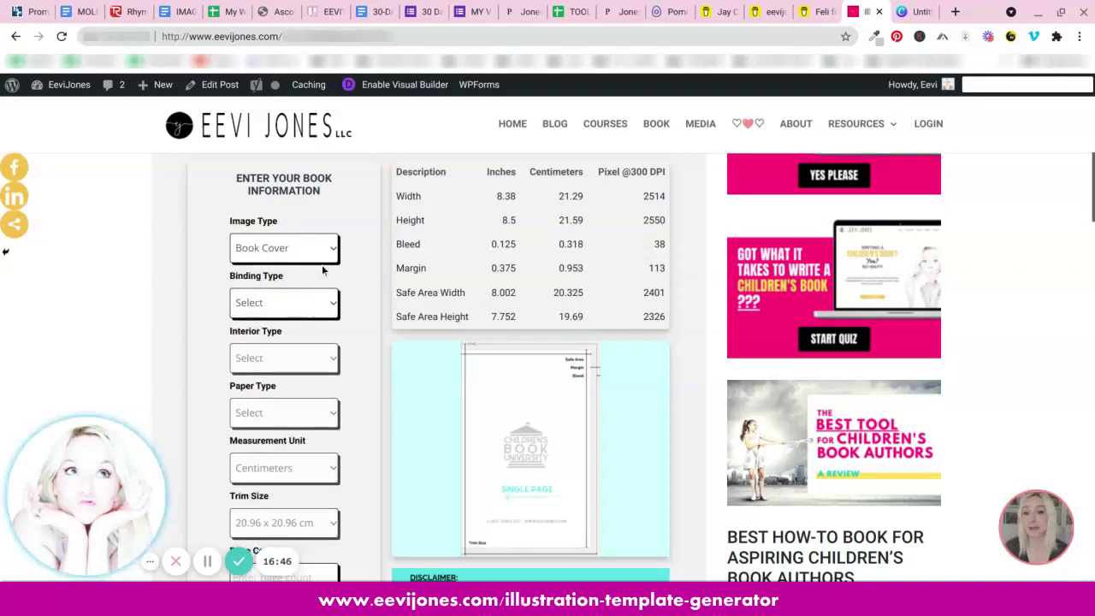
pyautogui.scroll(-1, 323, 271)
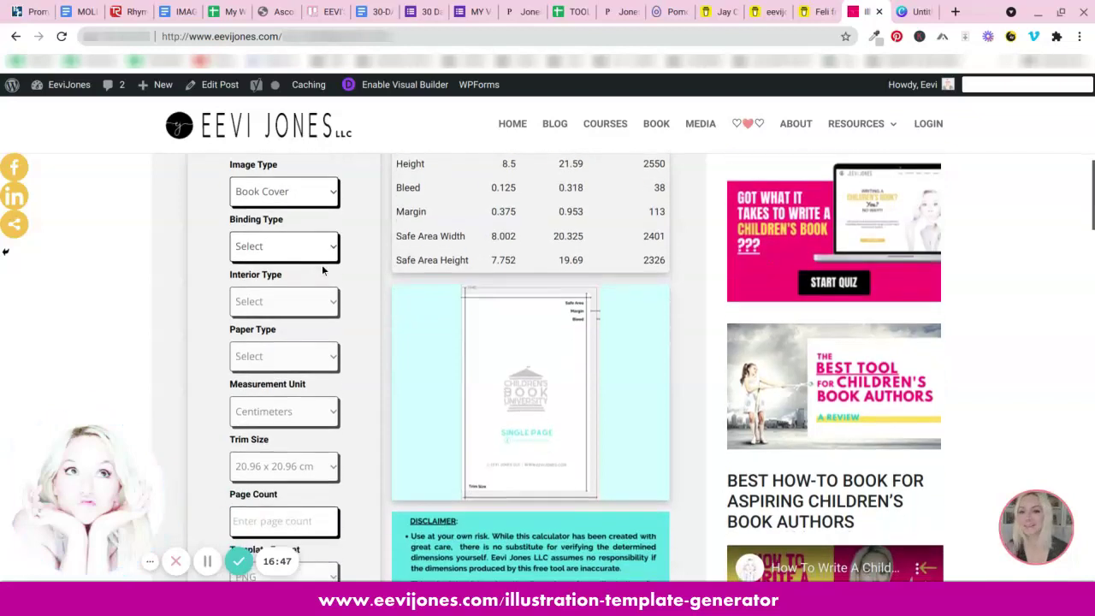
pyautogui.click(264, 248)
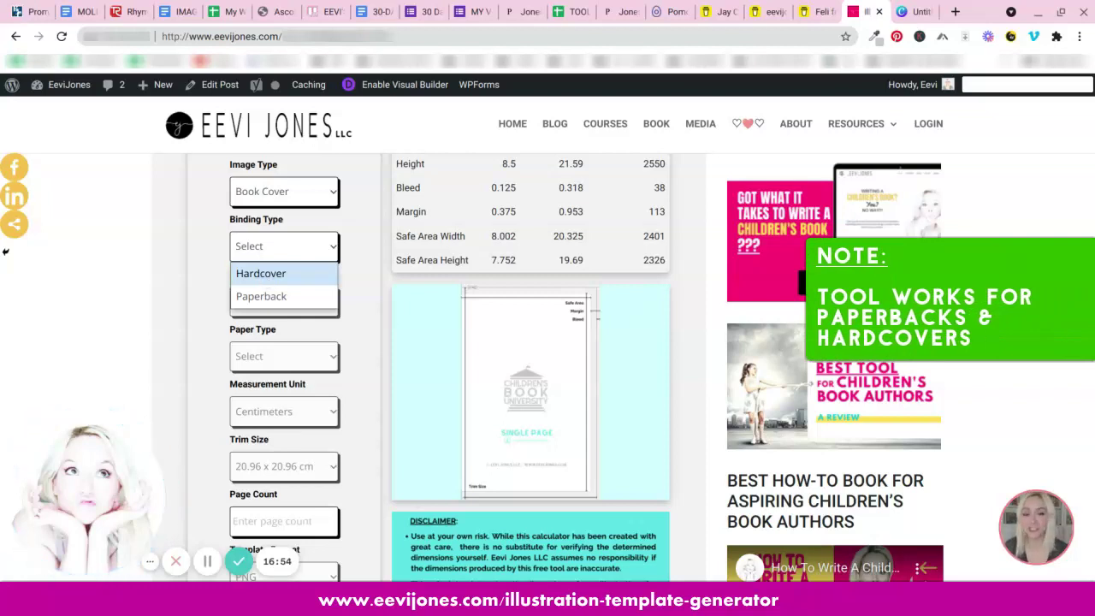
pyautogui.click(267, 297)
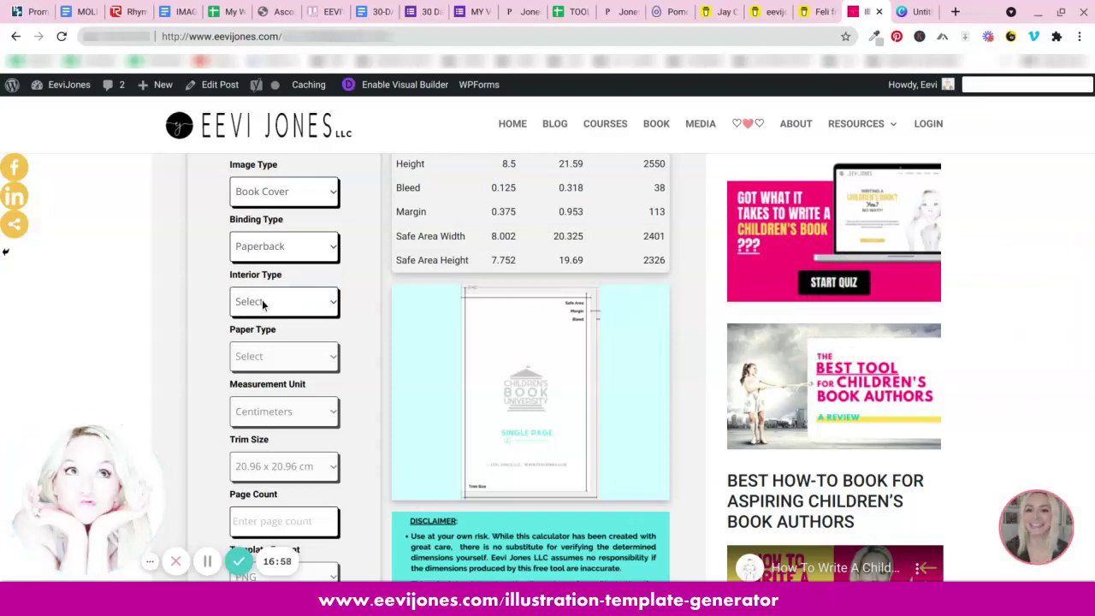
# Set the interior type to Premium Color and the paper type to White Paper.
pyautogui.click(263, 302)
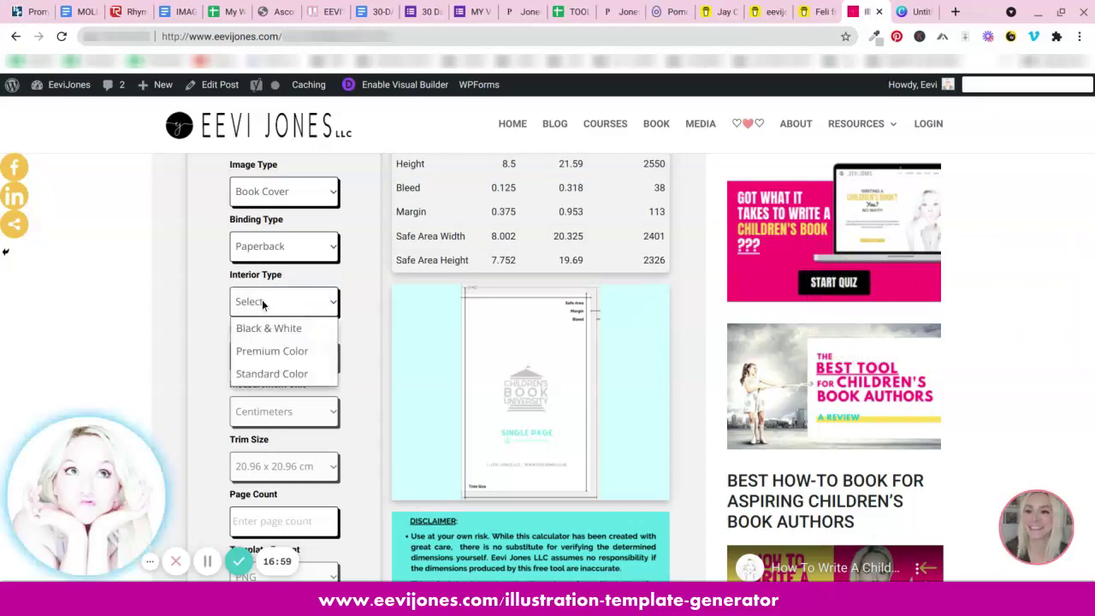
pyautogui.click(262, 363)
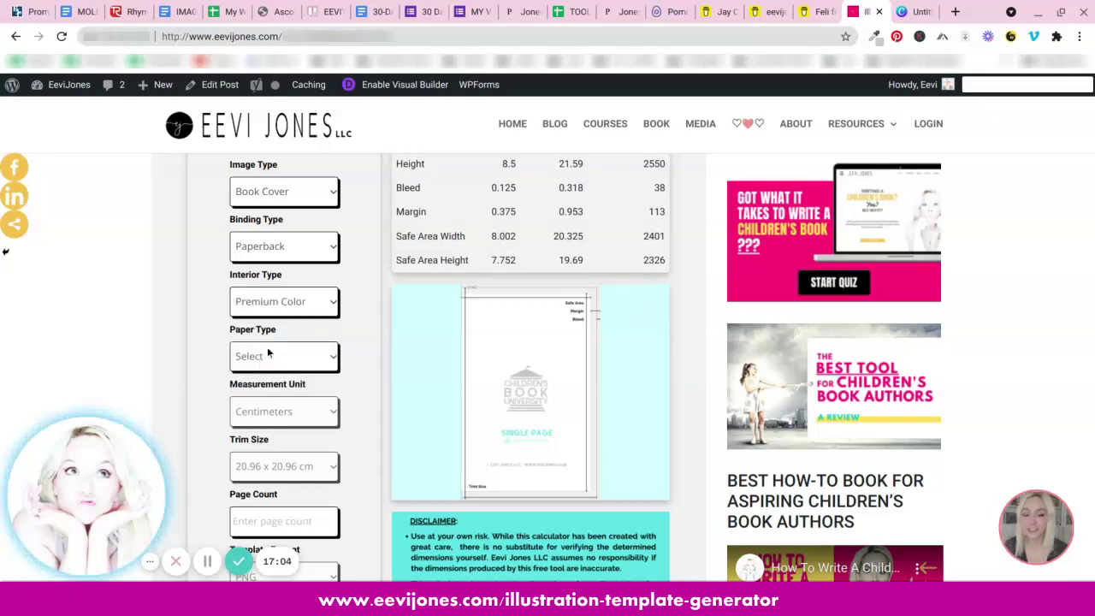
pyautogui.click(251, 358)
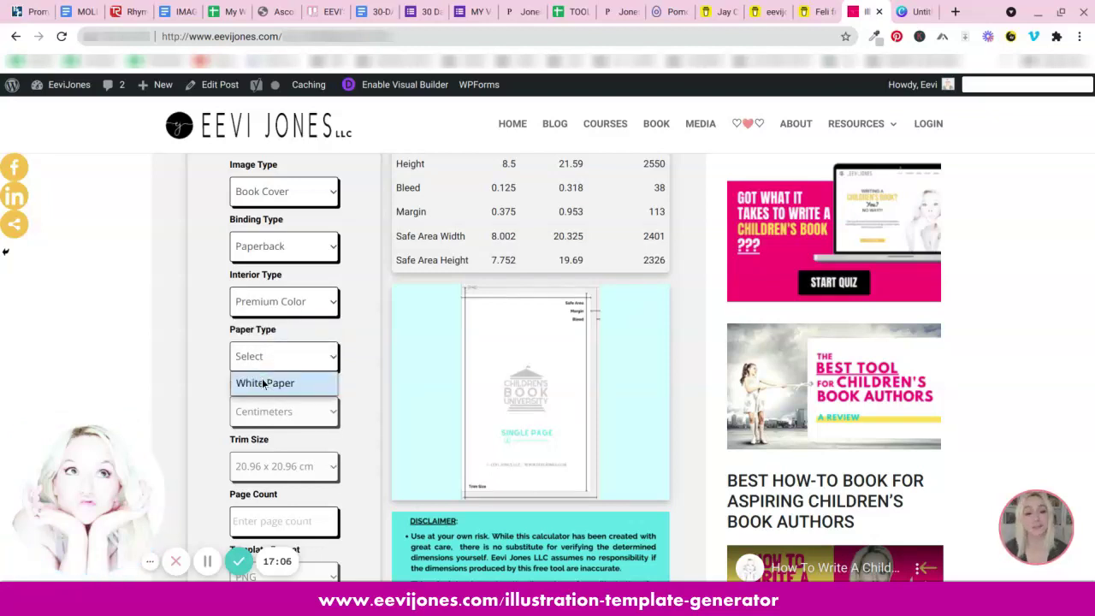
pyautogui.click(262, 382)
# Set the cover's measurement unit to Inches and its trim size to 8.5 x 8.5 in.
pyautogui.scroll(-2, 261, 360)
pyautogui.click(260, 273)
pyautogui.click(261, 299)
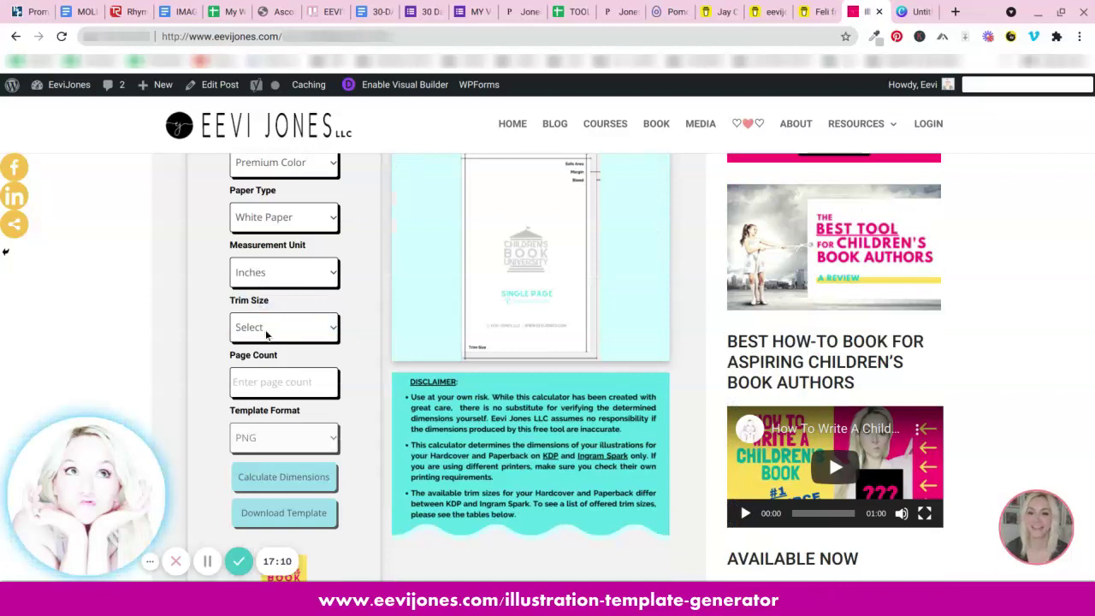
pyautogui.click(266, 335)
pyautogui.scroll(-1, 268, 307)
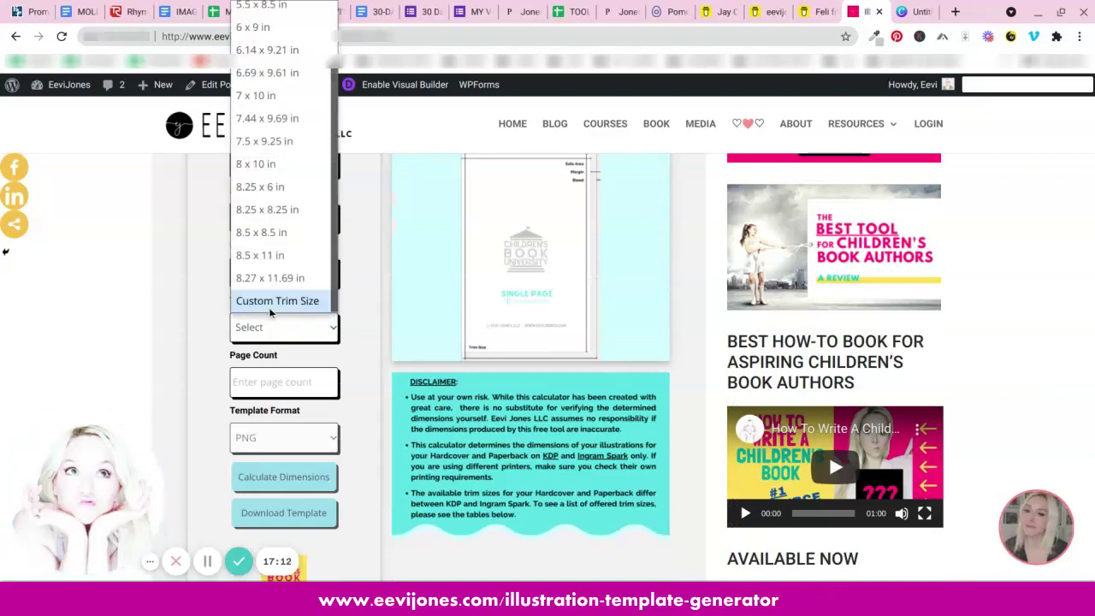
pyautogui.click(266, 238)
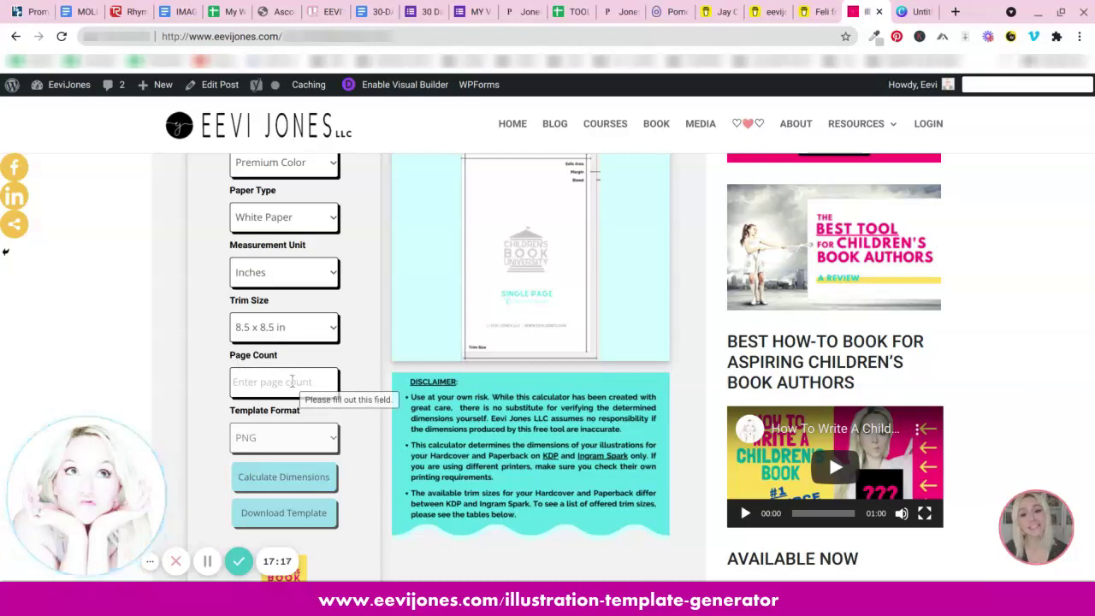
# Look through the reference information further down the page, and set the page count to 24.
pyautogui.scroll(-1, 290, 383)
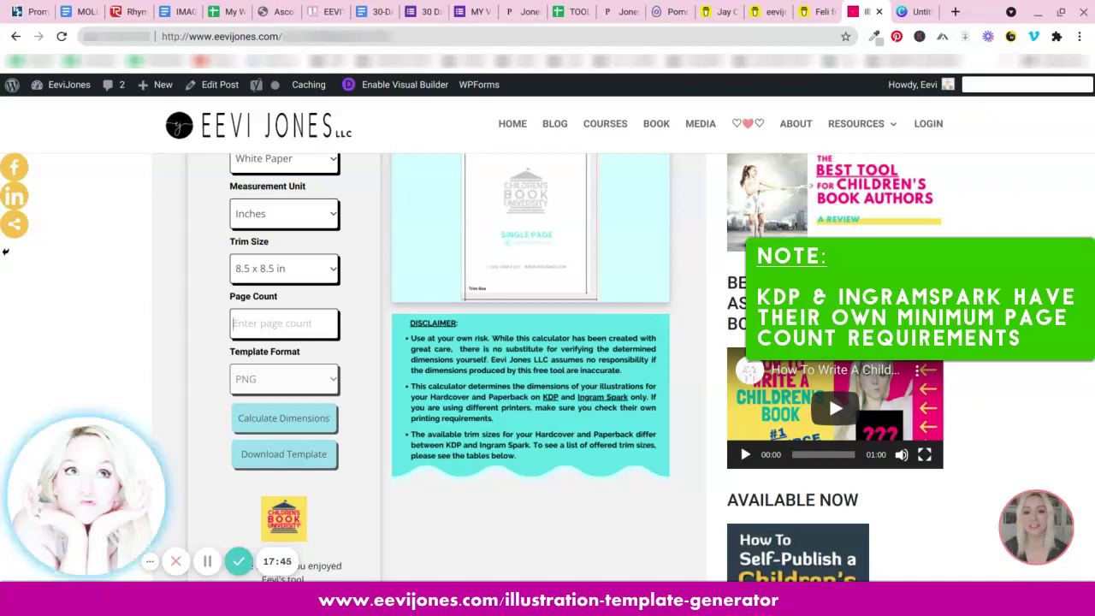
pyautogui.scroll(-6, 6, 251)
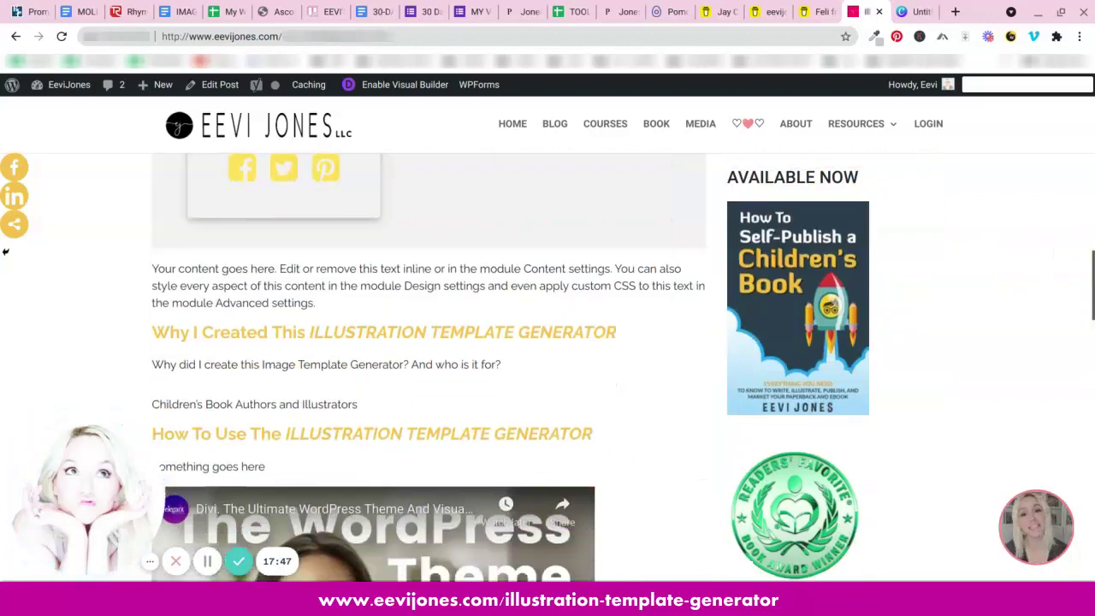
pyautogui.scroll(-8, 5, 251)
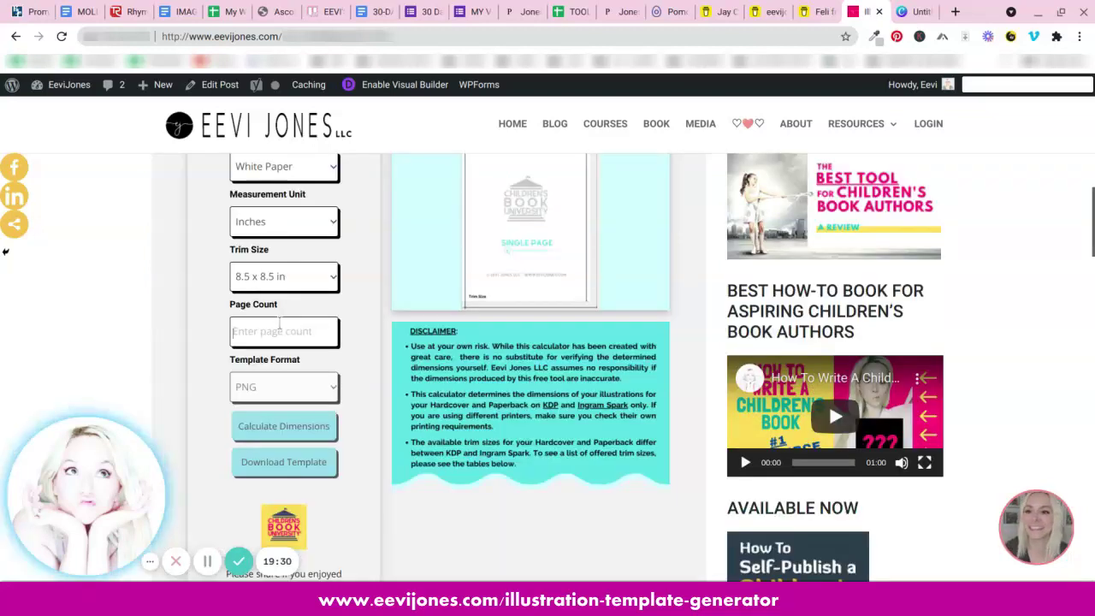
pyautogui.scroll(-1, 279, 322)
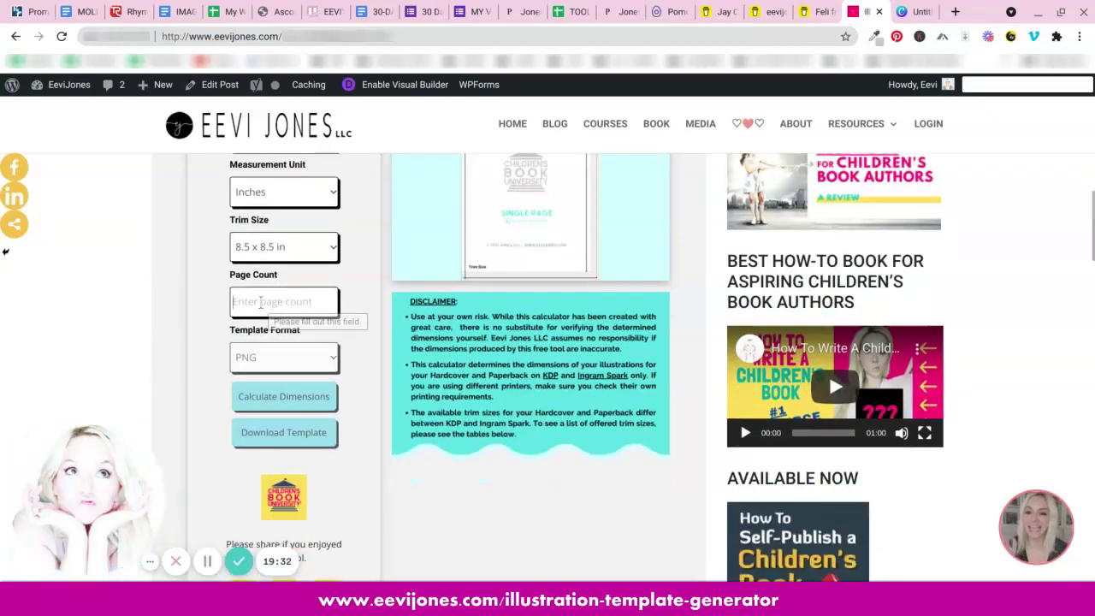
pyautogui.click(261, 301)
pyautogui.write('24')
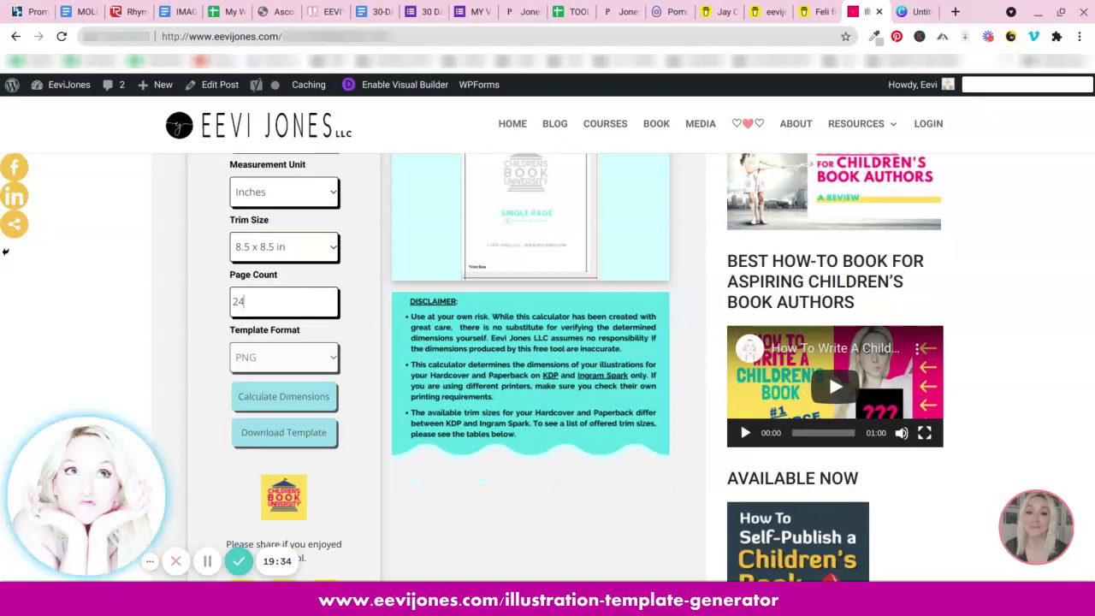
# Set the template format to PNG and calculate the paperback cover's dimensions.
pyautogui.click(253, 357)
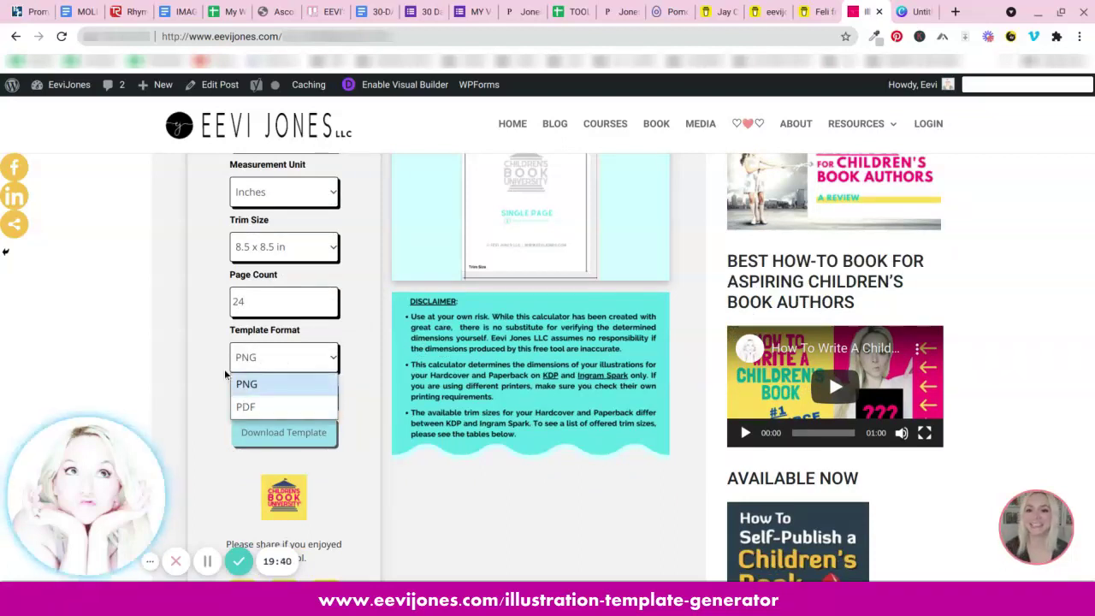
pyautogui.click(291, 385)
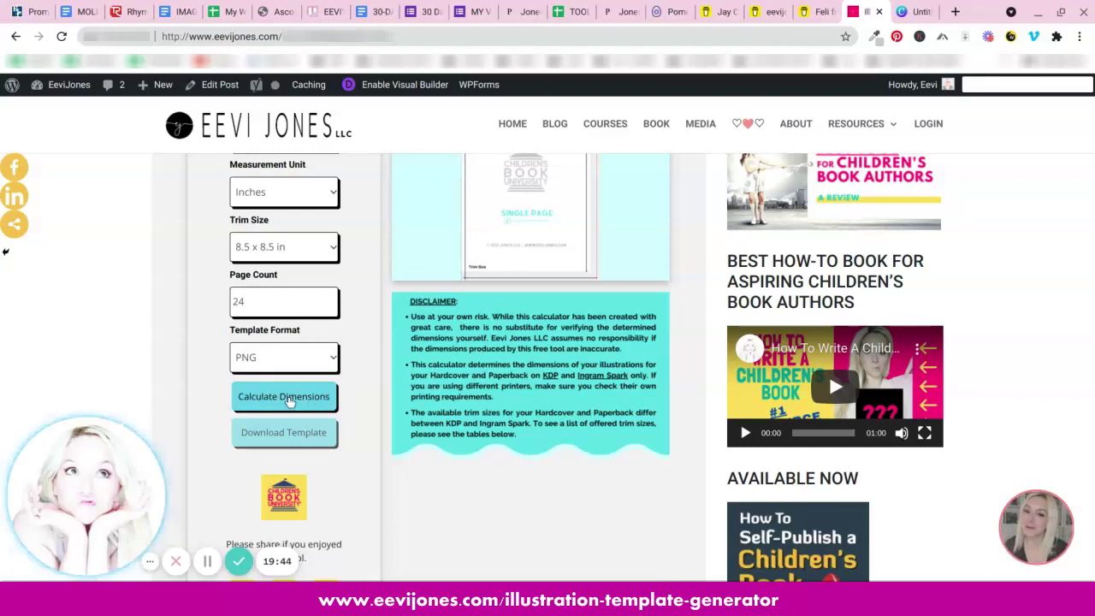
pyautogui.click(274, 397)
# Examine the paperback cover's dimension table, including the cover sheet, safe area, bleed, margin and spine rows, and the cover sheet preview.
pyautogui.scroll(3, 518, 399)
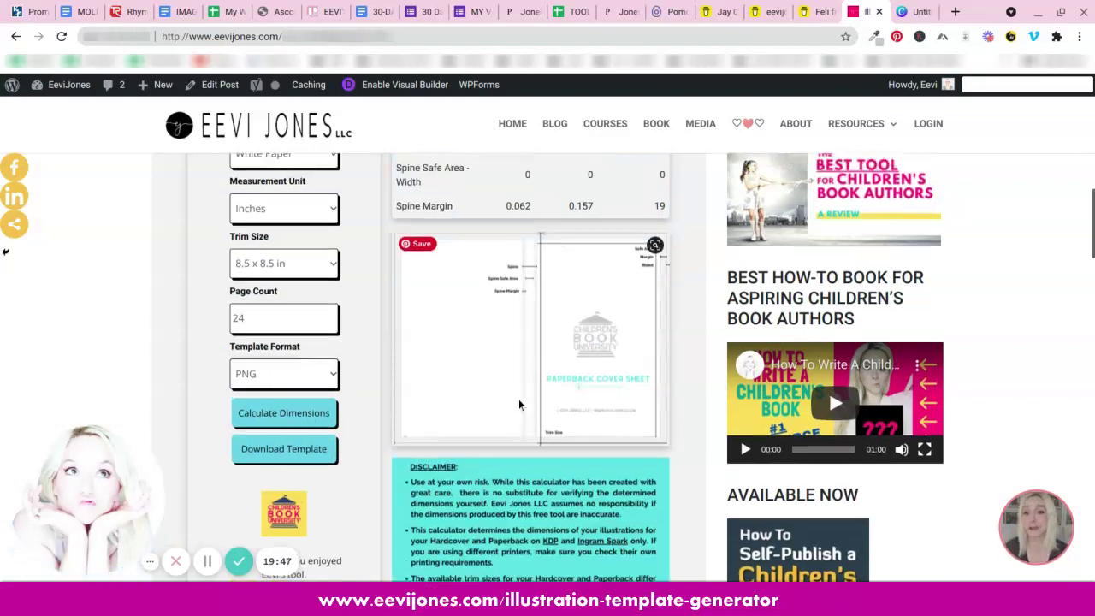
pyautogui.scroll(2, 512, 346)
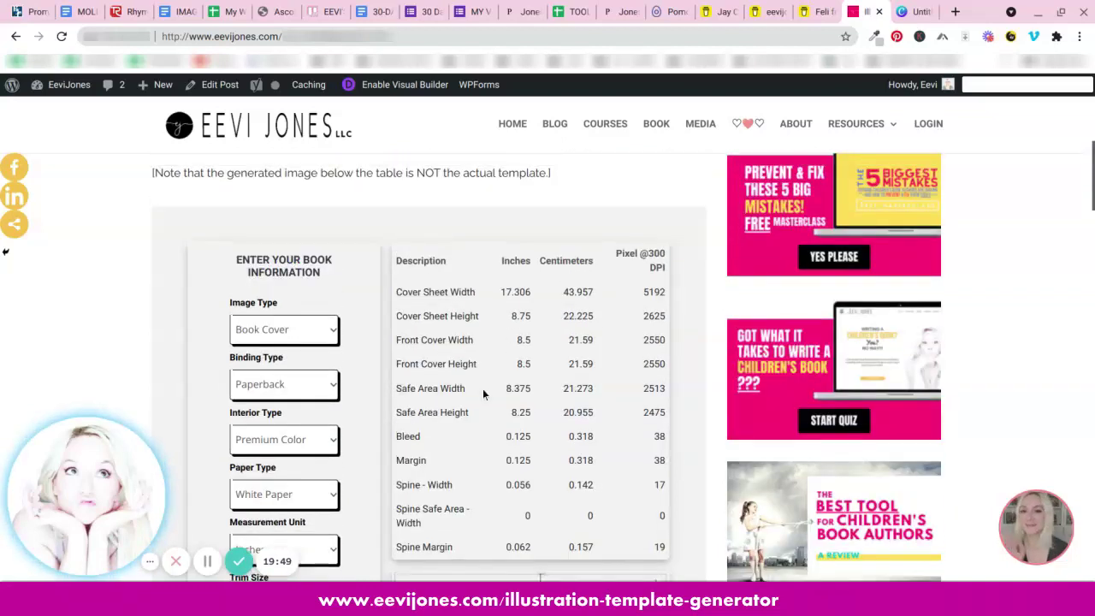
pyautogui.scroll(-1, 505, 368)
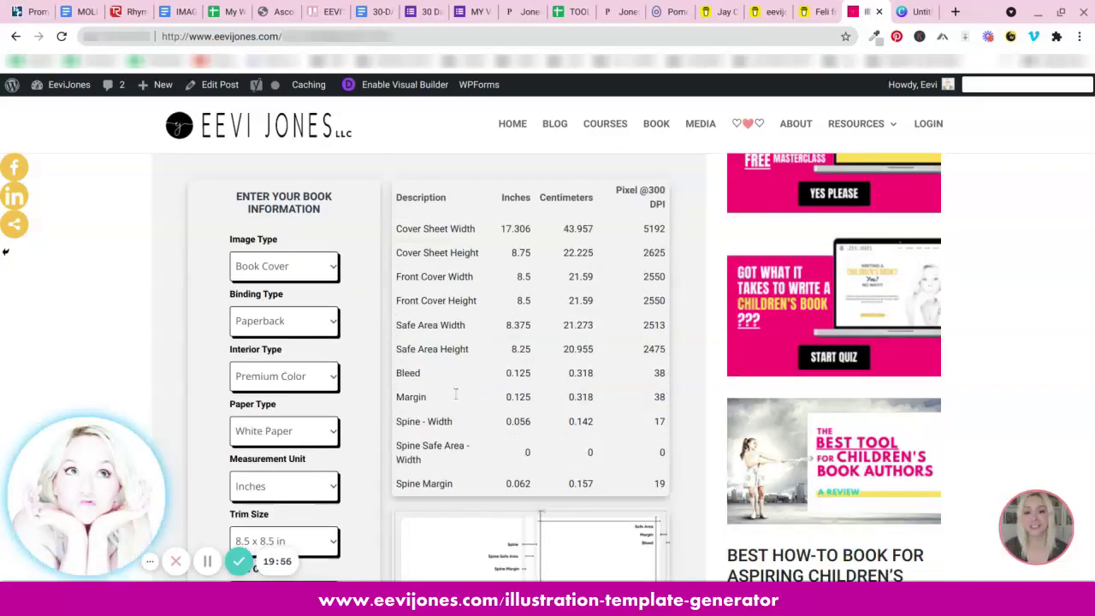
pyautogui.scroll(-4, 537, 398)
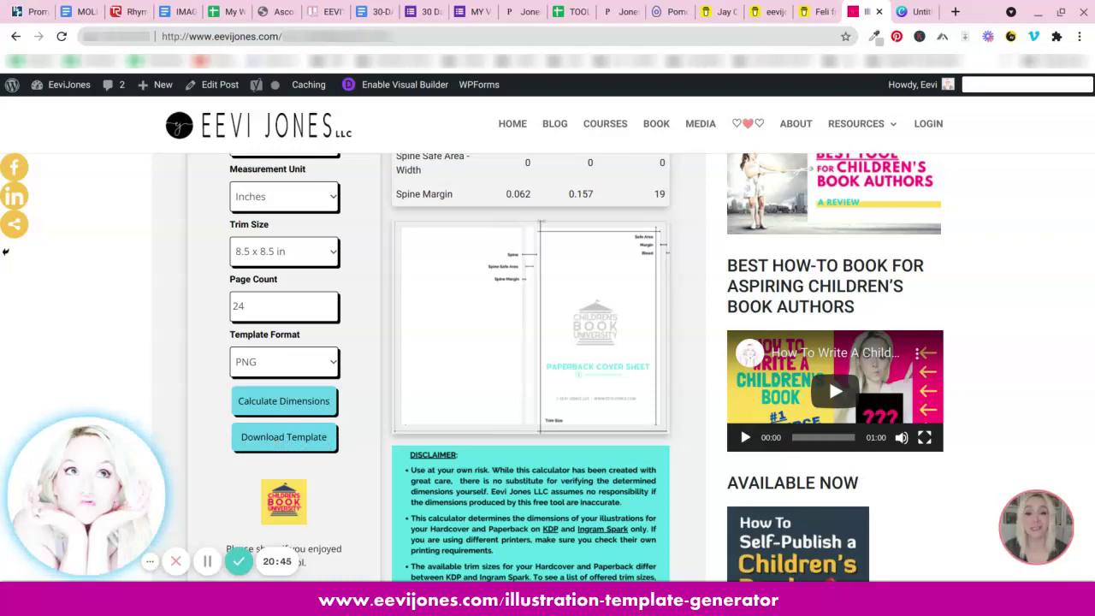
pyautogui.scroll(2, 473, 418)
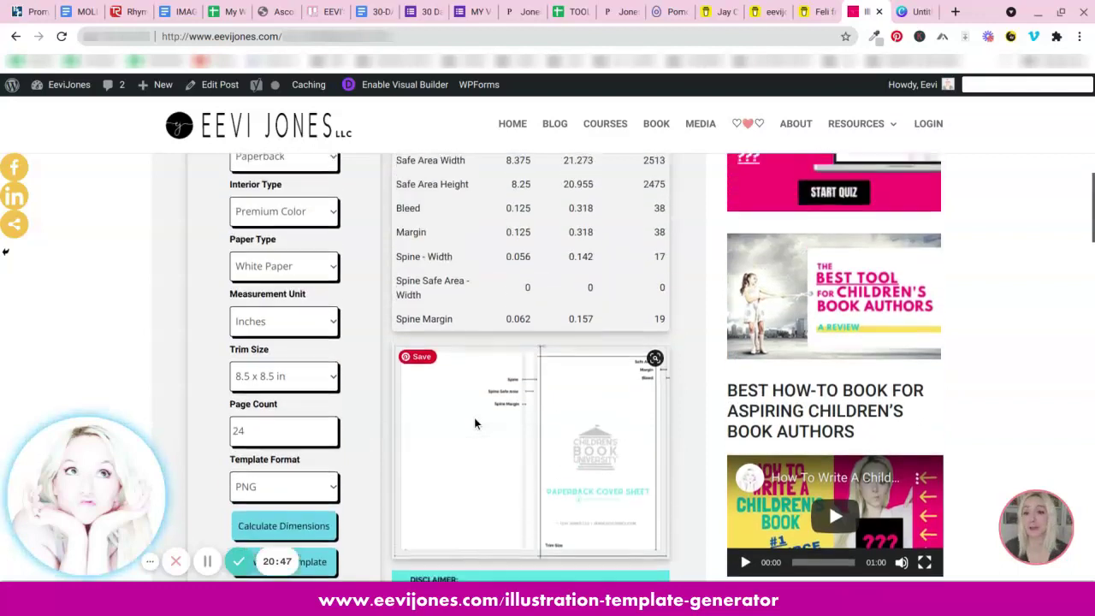
pyautogui.scroll(4, 474, 418)
pyautogui.scroll(-1, 547, 366)
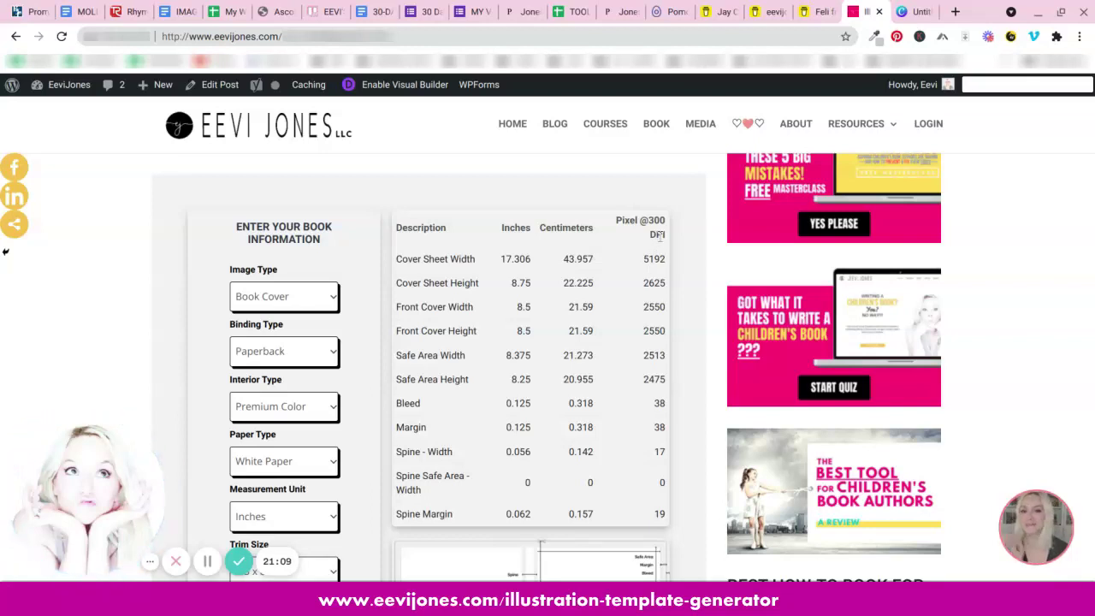
pyautogui.scroll(-2, 547, 368)
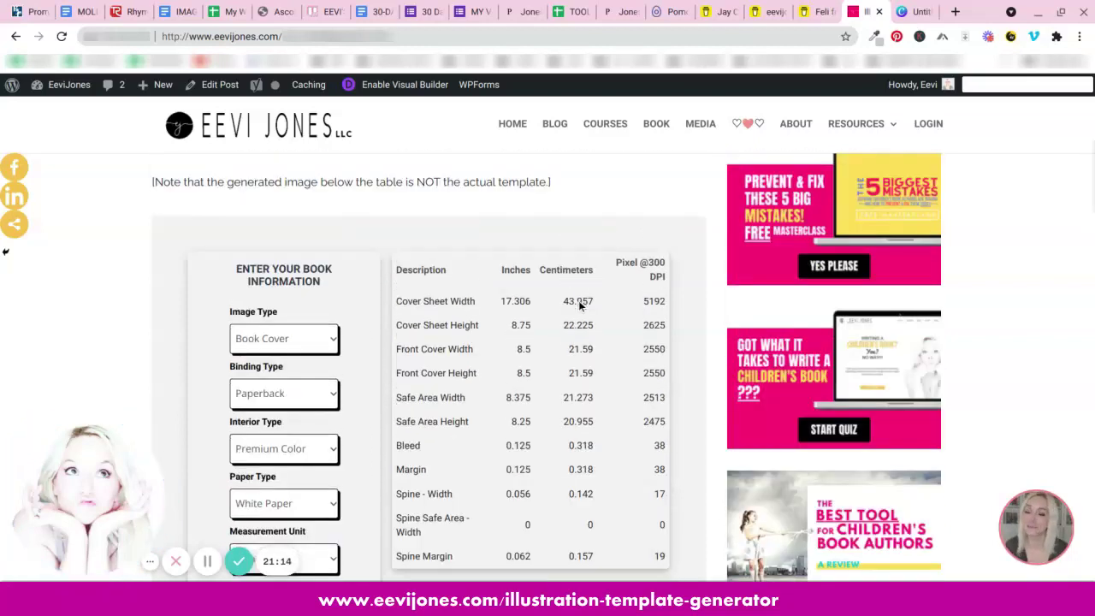
pyautogui.scroll(1, 578, 300)
pyautogui.scroll(-1, 578, 301)
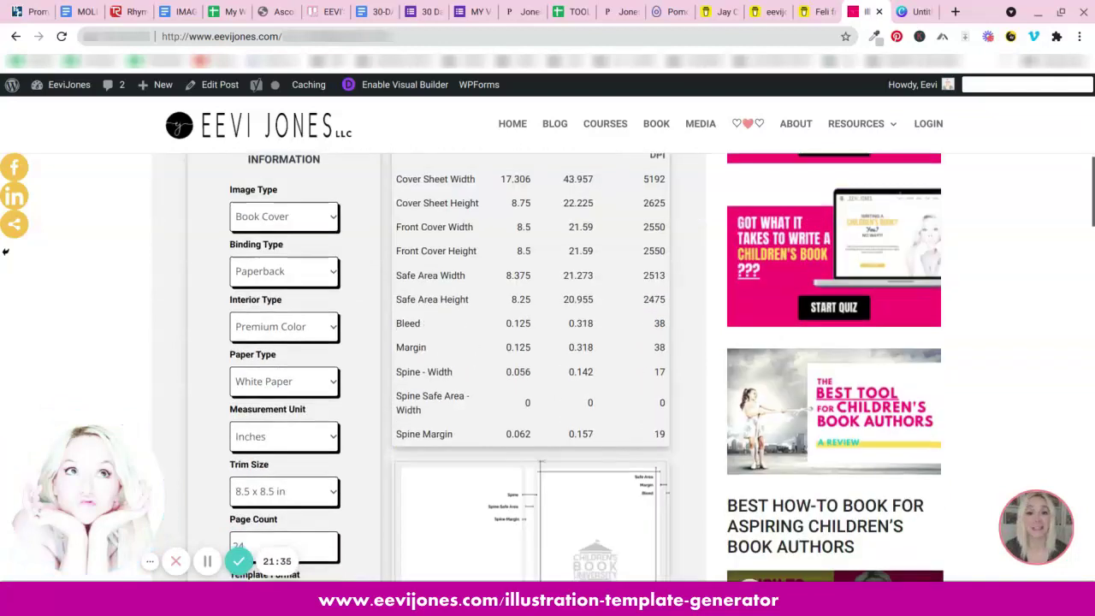
pyautogui.scroll(-1, 5, 252)
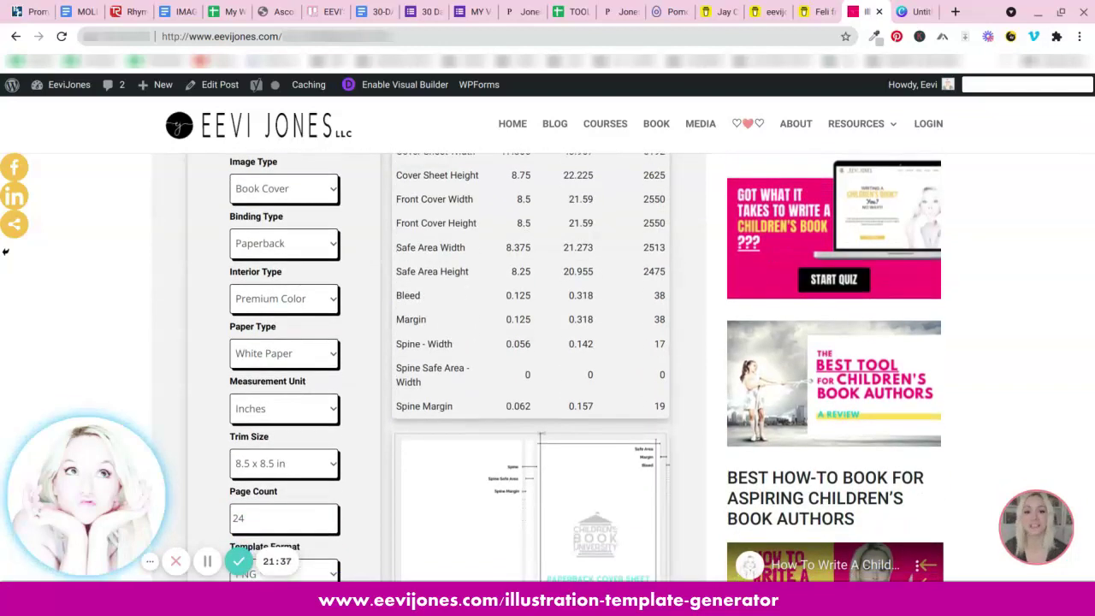
pyautogui.scroll(-2, 6, 253)
pyautogui.scroll(-1, 262, 298)
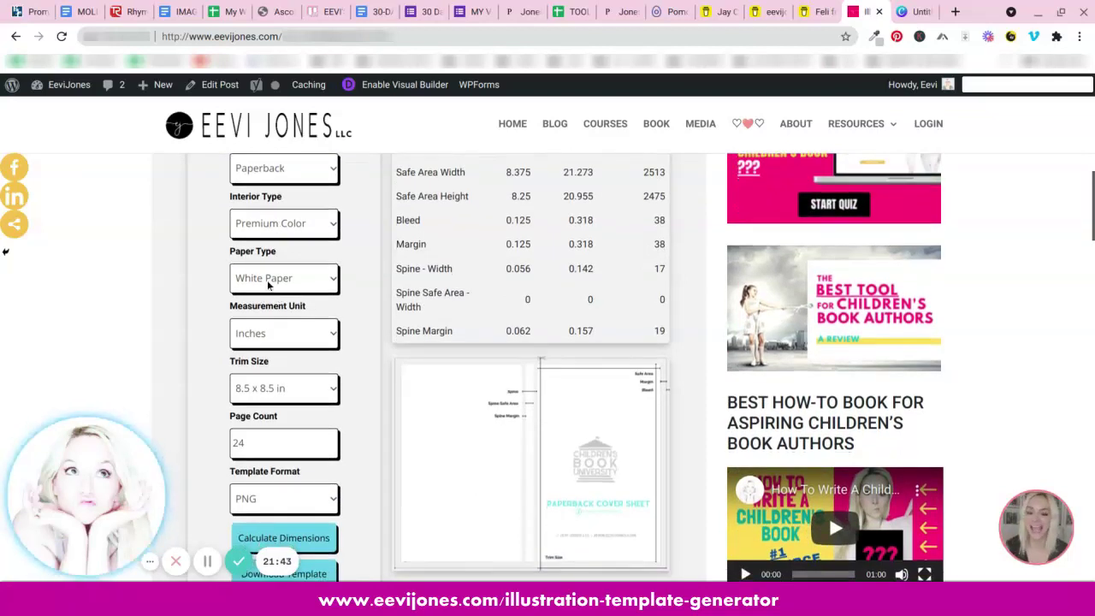
# Check which paper types are offered without changing the selection, and review the form entries against the dimension table.
pyautogui.click(267, 280)
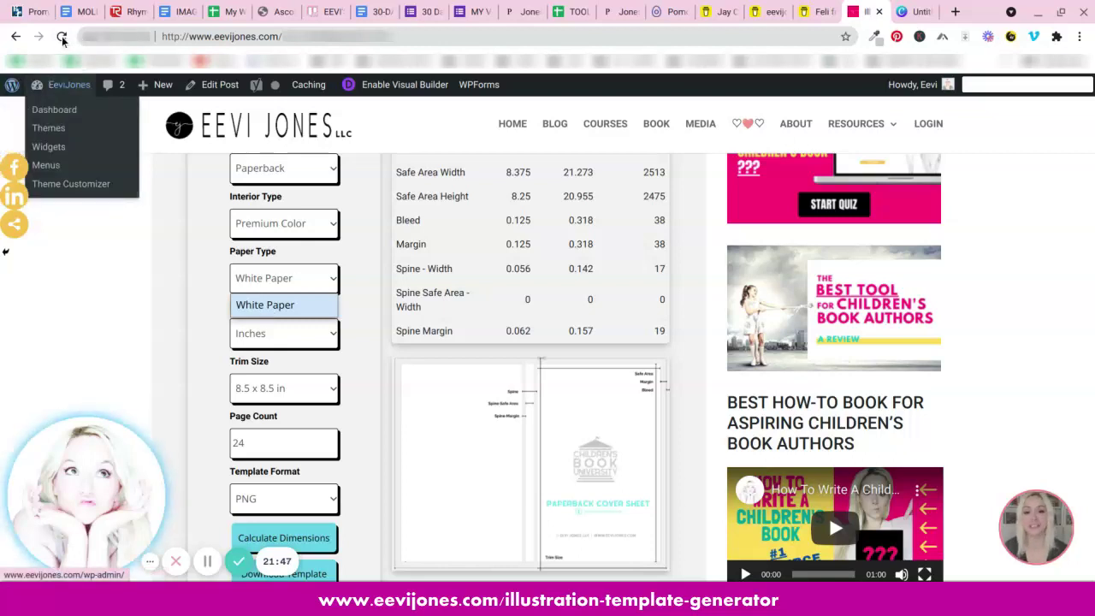
pyautogui.click(363, 283)
pyautogui.scroll(3, 363, 283)
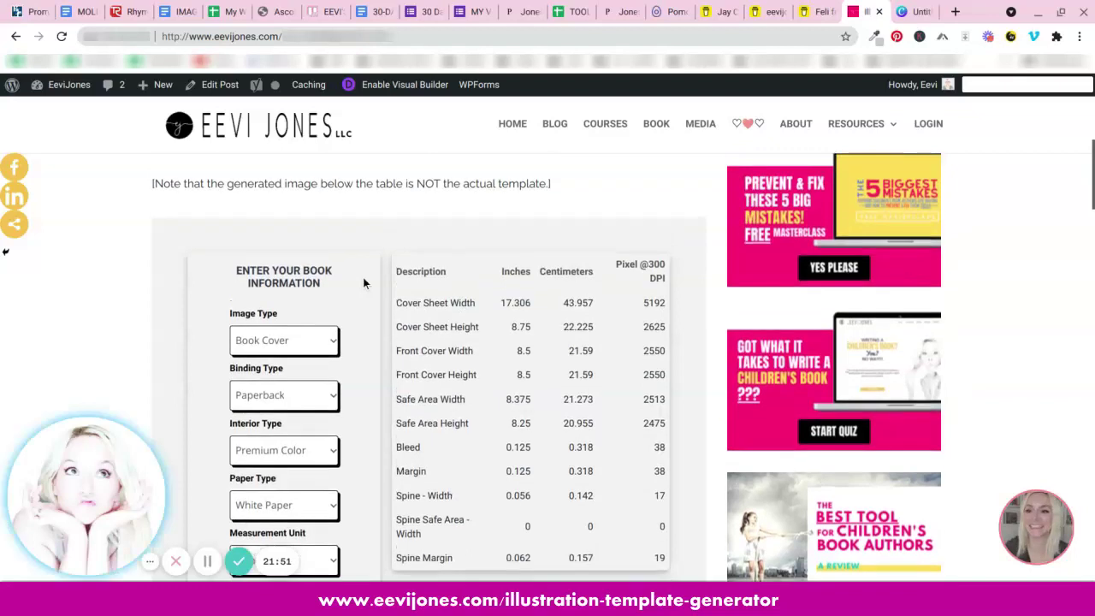
pyautogui.scroll(-1, 547, 366)
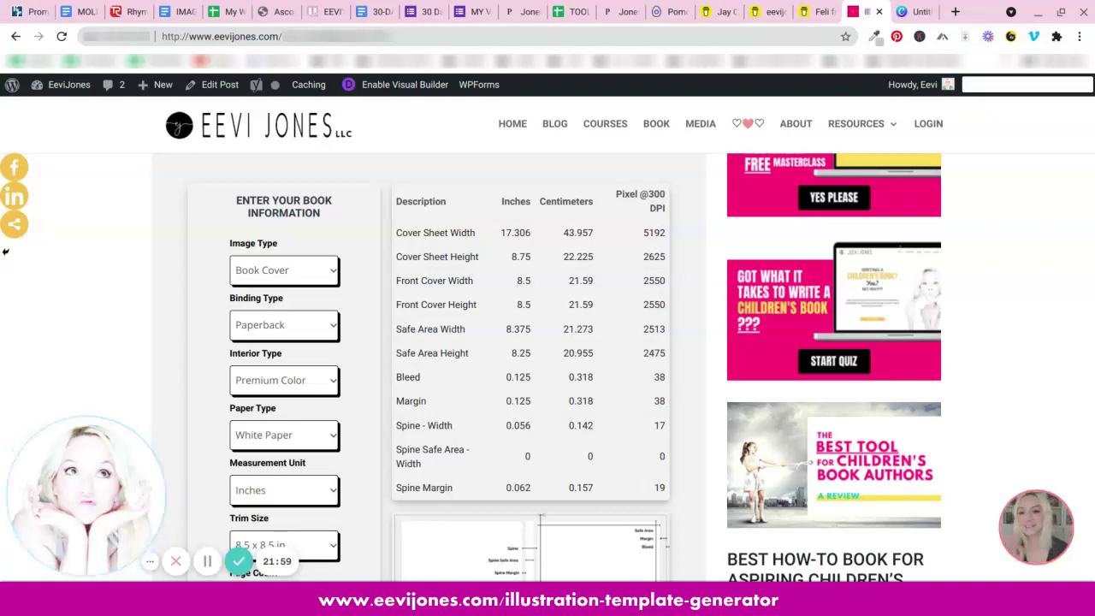
pyautogui.scroll(-2, 352, 316)
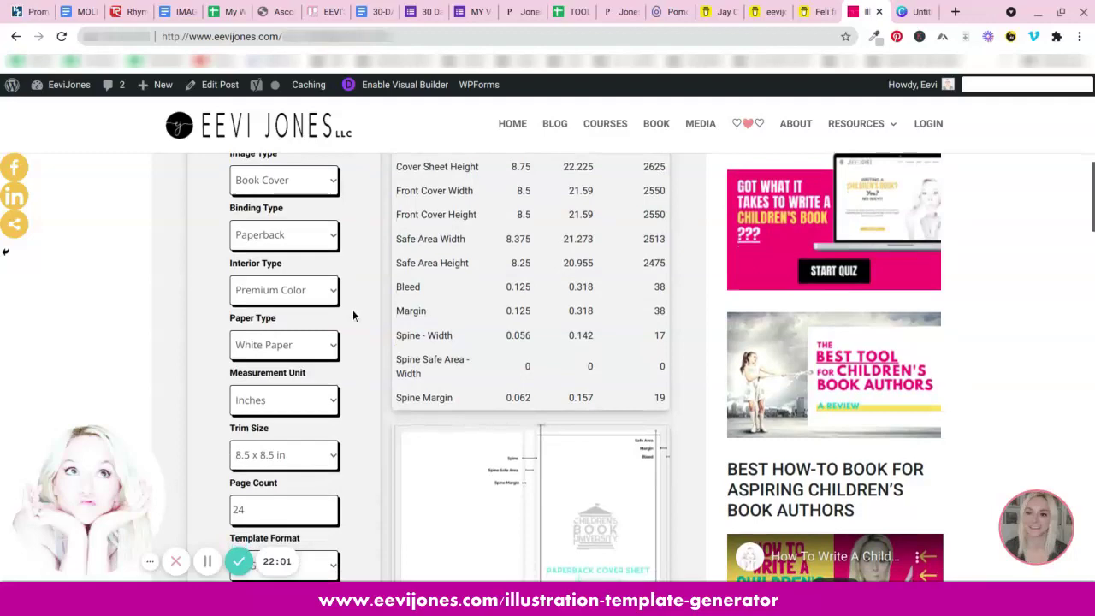